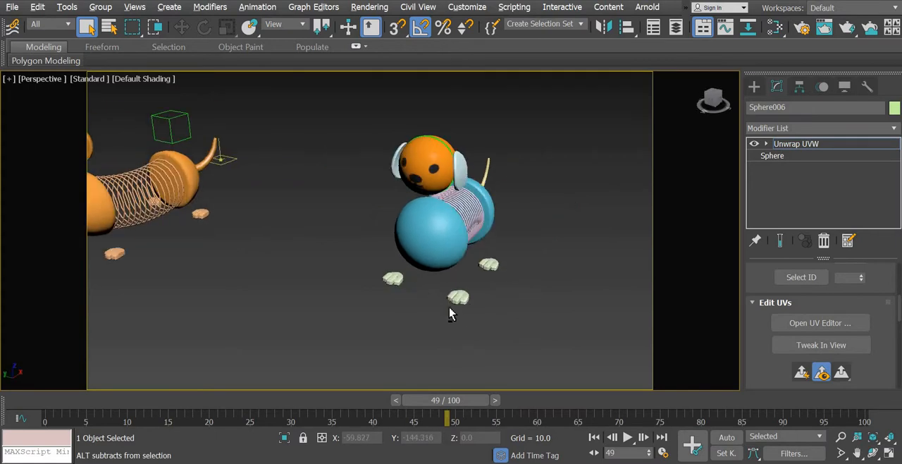
- Open the Slate Material Editor and add a new Arnold Standard Surface material beside the dog face material
{"action": "key", "text": "m"}
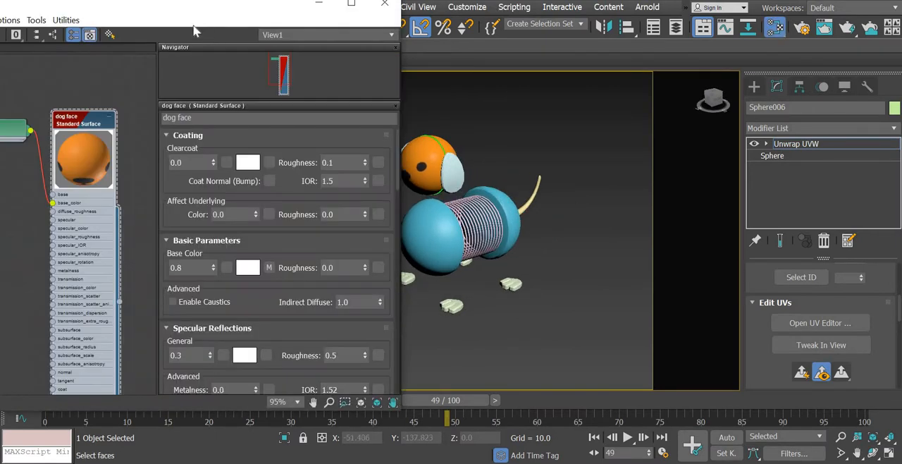
{"action": "left_click_drag", "start_coordinate": [268, 4], "coordinate": [446, 11]}
{"action": "middle_click_drag", "start_coordinate": [231, 163], "coordinate": [249, 89]}
{"action": "scroll", "coordinate": [227, 139], "scroll_direction": "down", "scroll_amount": 1}
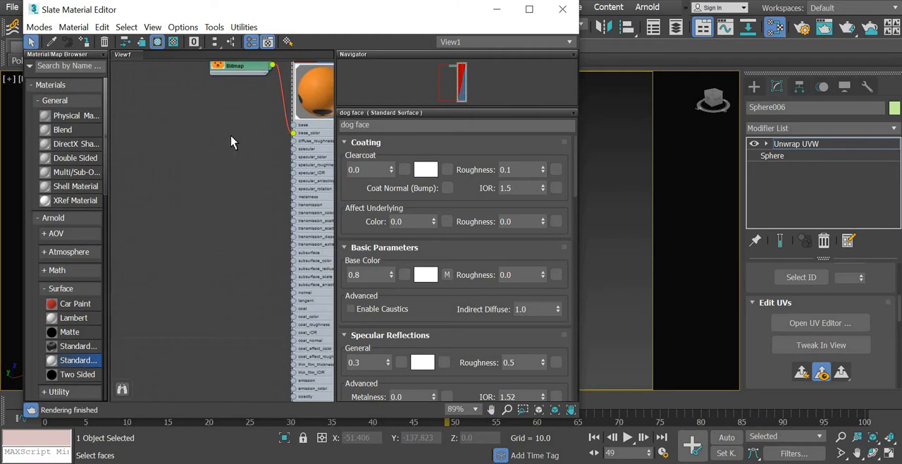
{"action": "left_click_drag", "start_coordinate": [77, 360], "coordinate": [231, 134]}
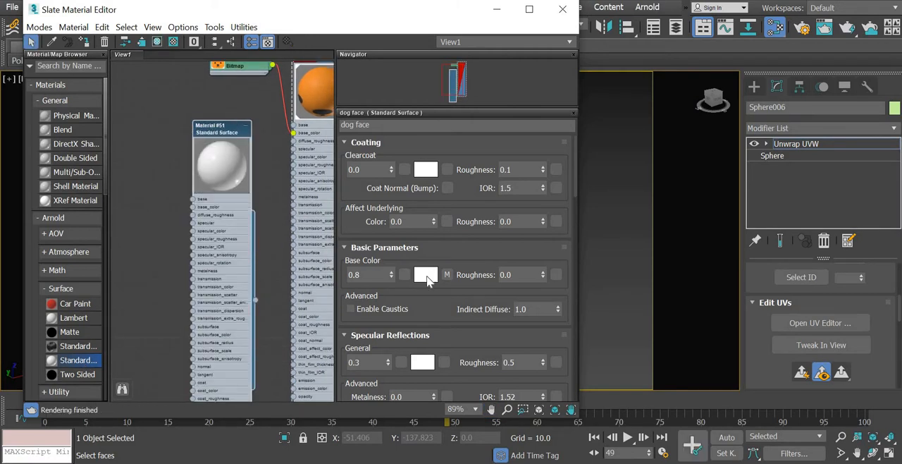
- Set the dog face material's base color to orange, red 0.882, green 0.275, blue 0.035
{"action": "left_click", "coordinate": [426, 275]}
{"action": "left_click", "coordinate": [205, 74]}
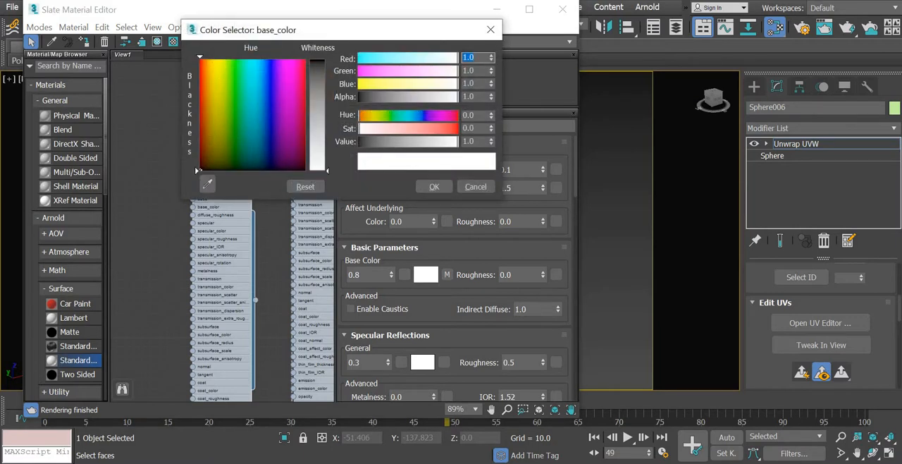
{"action": "left_click", "coordinate": [317, 76]}
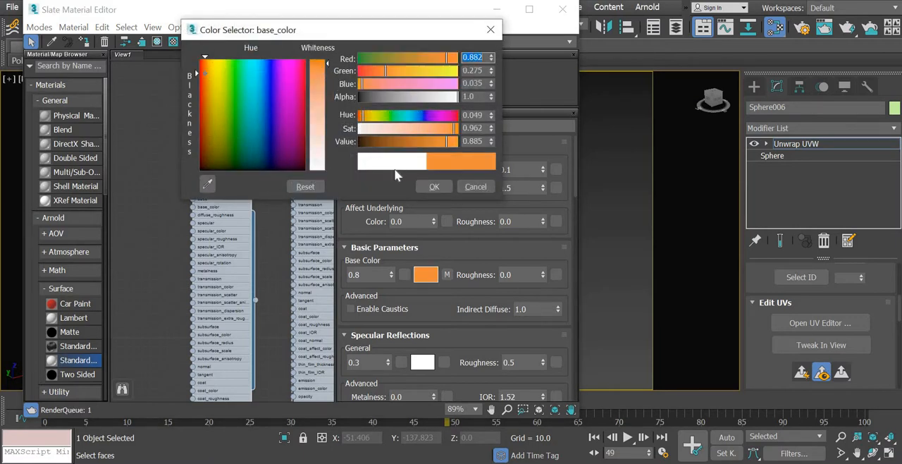
{"action": "left_click", "coordinate": [438, 188]}
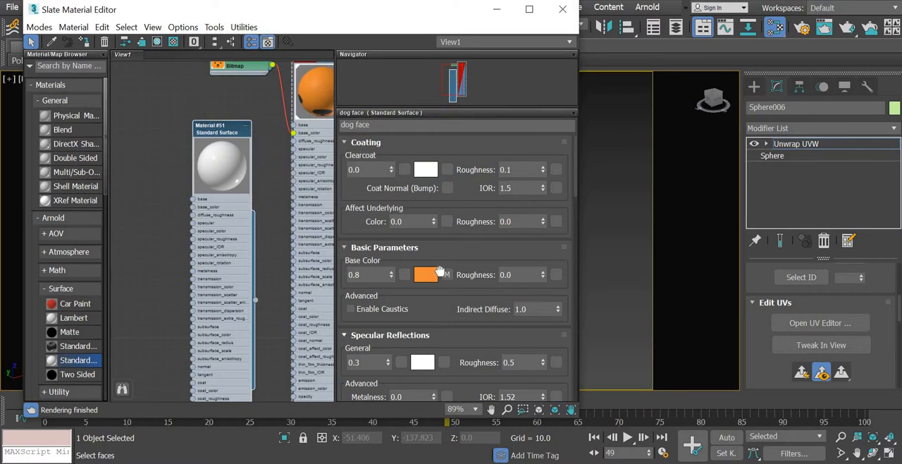
{"action": "scroll", "coordinate": [418, 277], "scroll_direction": "down", "scroll_amount": 3}
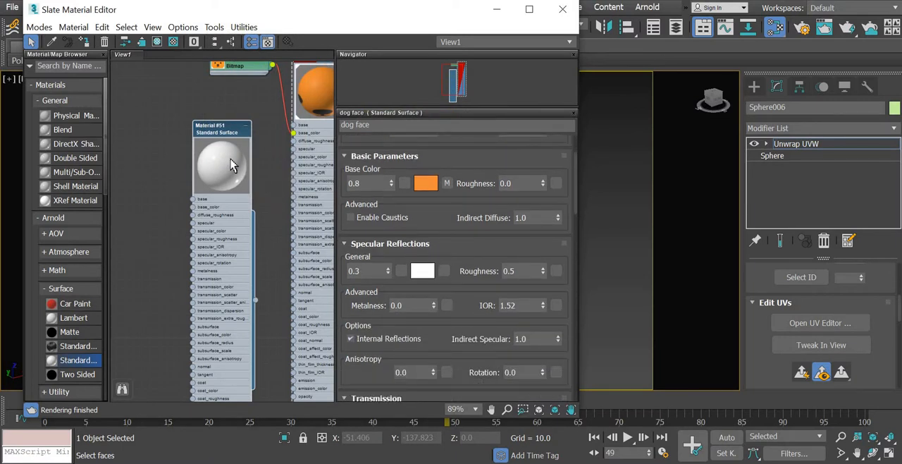
- Give the new Standard Surface material an orange base color (0.902, 0.333, 0.055), specular 0.3 and specular roughness 0.6
{"action": "double_click", "coordinate": [217, 134]}
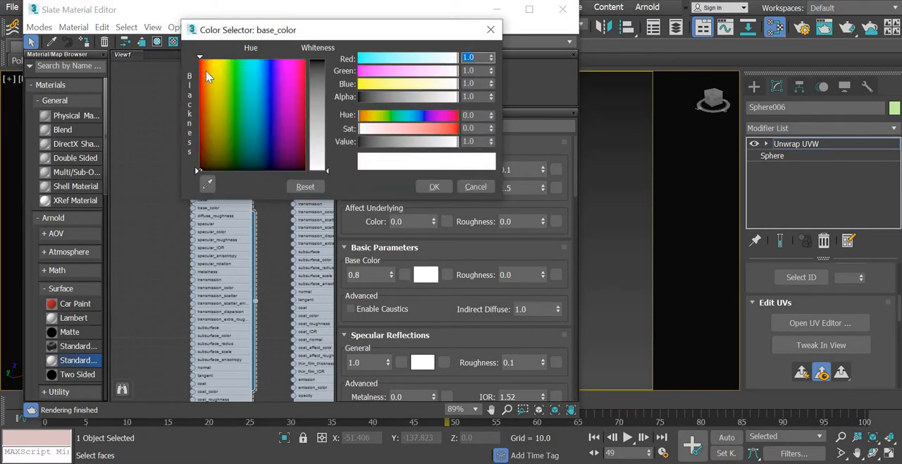
{"action": "left_click", "coordinate": [205, 70]}
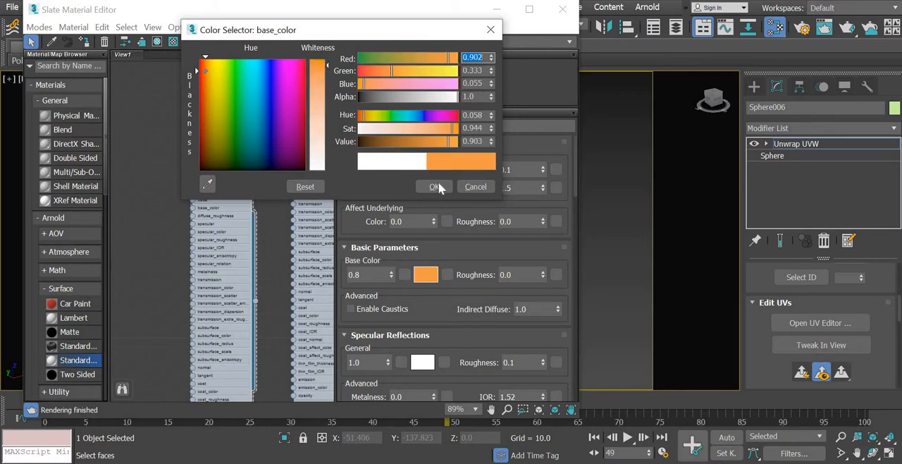
{"action": "left_click_drag", "start_coordinate": [374, 365], "coordinate": [293, 354]}
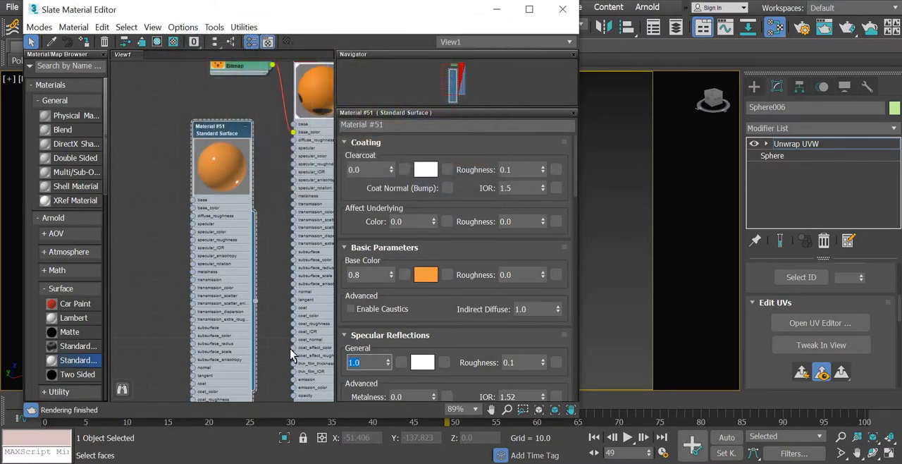
{"action": "type", "text": "0.3"}
{"action": "key", "text": "Return"}
{"action": "key", "text": "Tab"}
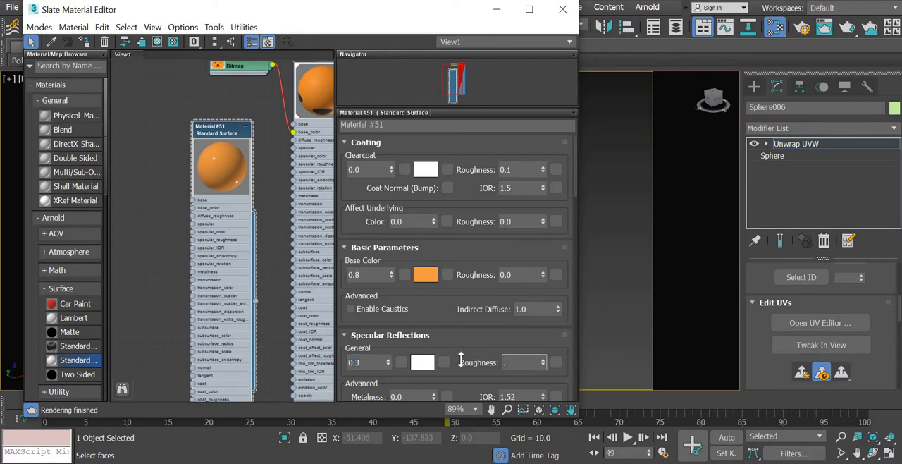
{"action": "type", "text": "0.6"}
{"action": "key", "text": "Return"}
- Duplicate the new orange Standard Surface material and place the copy beside the original node
{"action": "left_click_drag", "start_coordinate": [233, 130], "coordinate": [249, 133]}
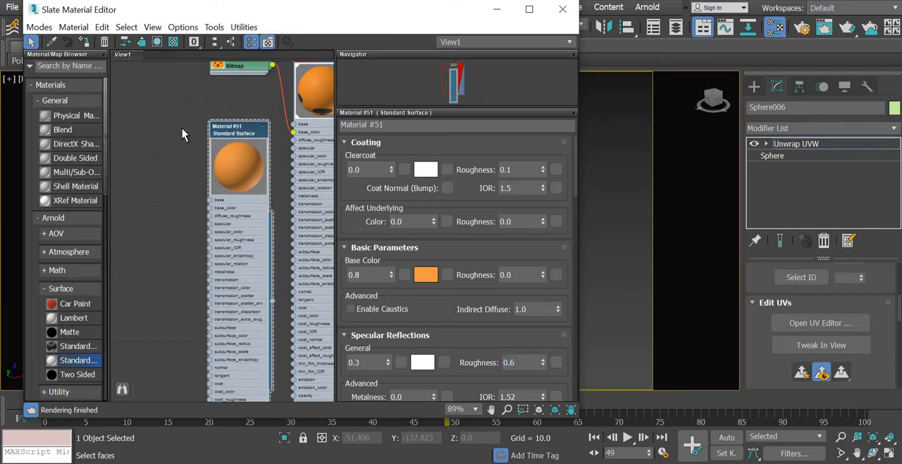
{"action": "mouse_move", "coordinate": [182, 129]}
{"action": "left_mouse_down", "text": "shift"}
{"action": "mouse_move", "coordinate": [150, 129]}
{"action": "mouse_move", "coordinate": [153, 138]}
{"action": "left_mouse_up", "text": "shift"}
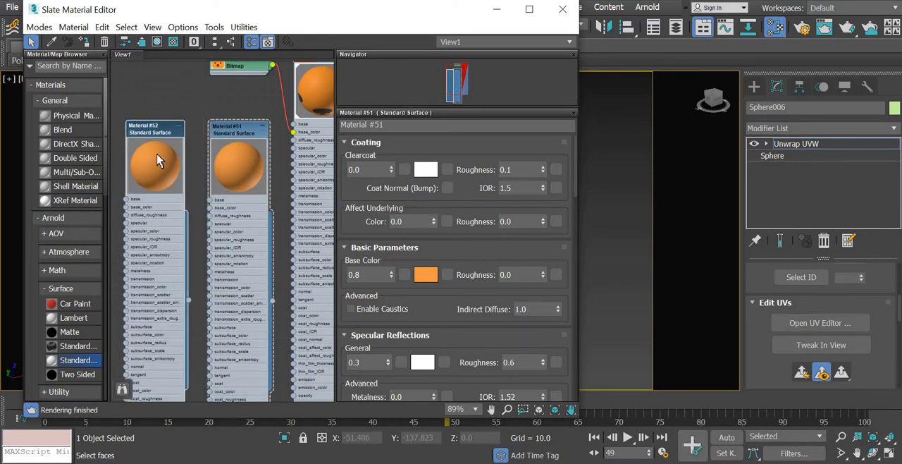
{"action": "double_click", "coordinate": [157, 159]}
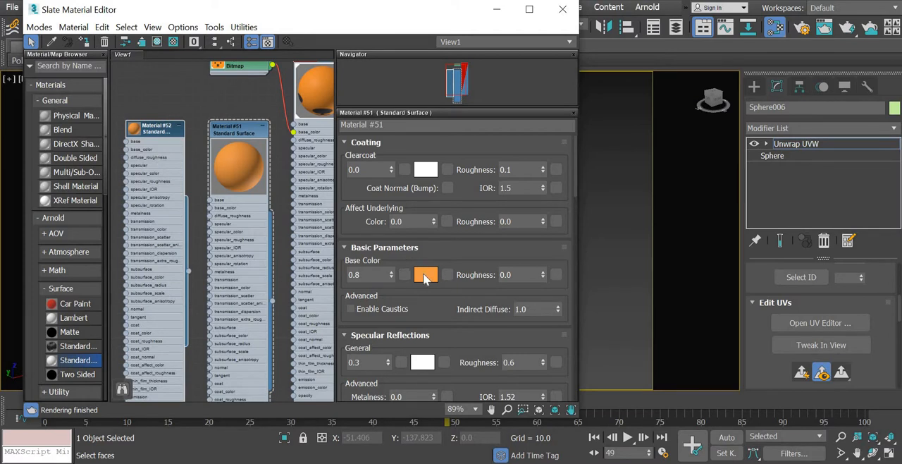
- Lighten the base color of Material #51 to red 0.91, green 0.388, blue 0.161
{"action": "left_click", "coordinate": [425, 275]}
{"action": "left_click", "coordinate": [320, 78]}
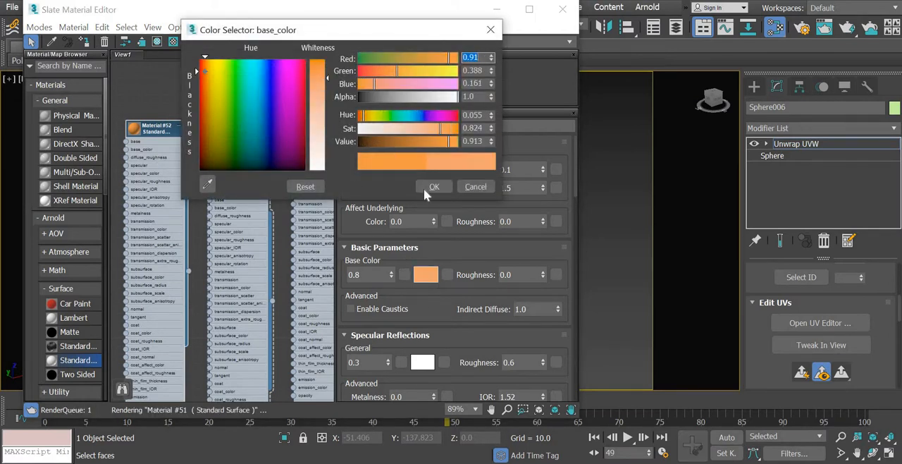
{"action": "left_click", "coordinate": [434, 187]}
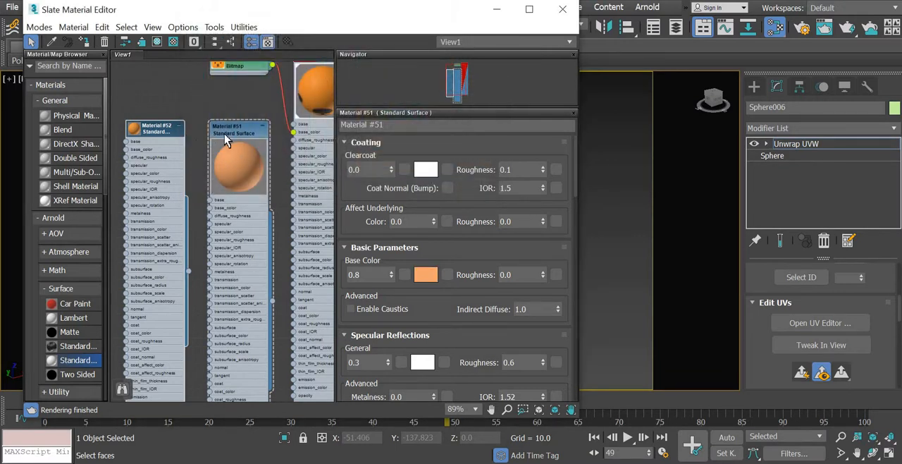
{"action": "double_click", "coordinate": [131, 132]}
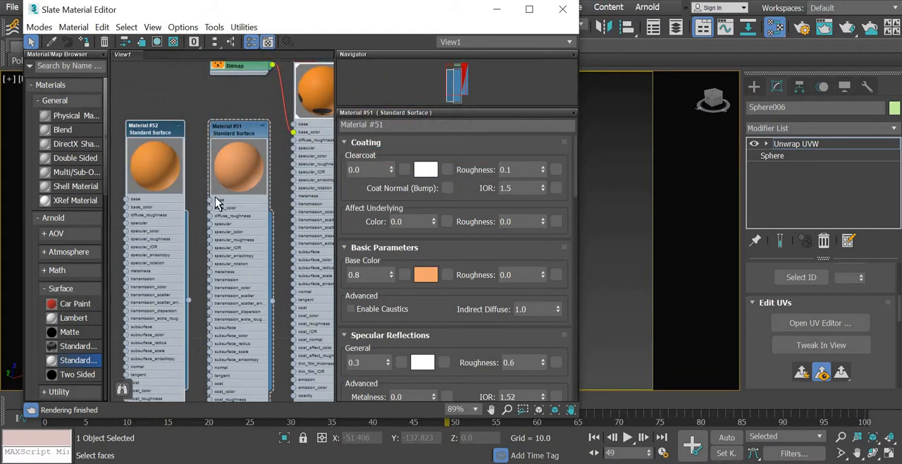
- Duplicate the darker orange Material #52 and place the copy on the outer side of the material nodes
{"action": "scroll", "coordinate": [186, 187], "scroll_direction": "down", "scroll_amount": 2}
{"action": "middle_click_drag", "start_coordinate": [215, 162], "coordinate": [232, 154]}
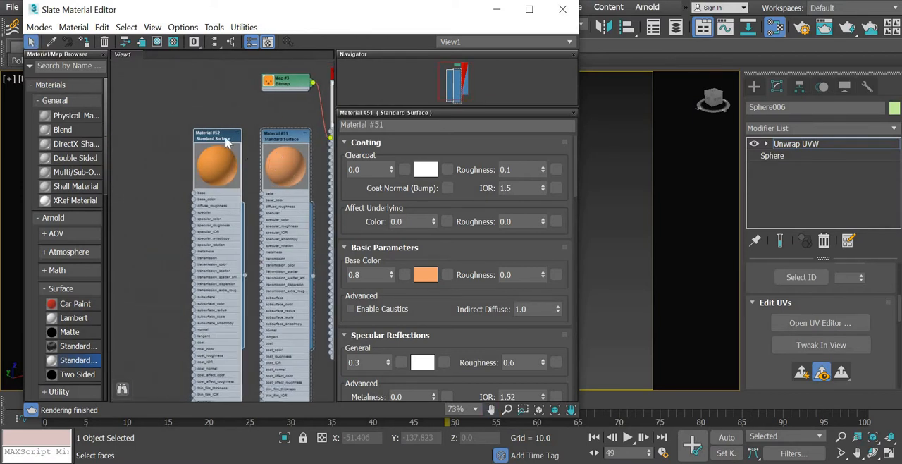
{"action": "left_click_drag", "start_coordinate": [207, 134], "coordinate": [148, 137], "text": "shift"}
{"action": "double_click", "coordinate": [147, 166]}
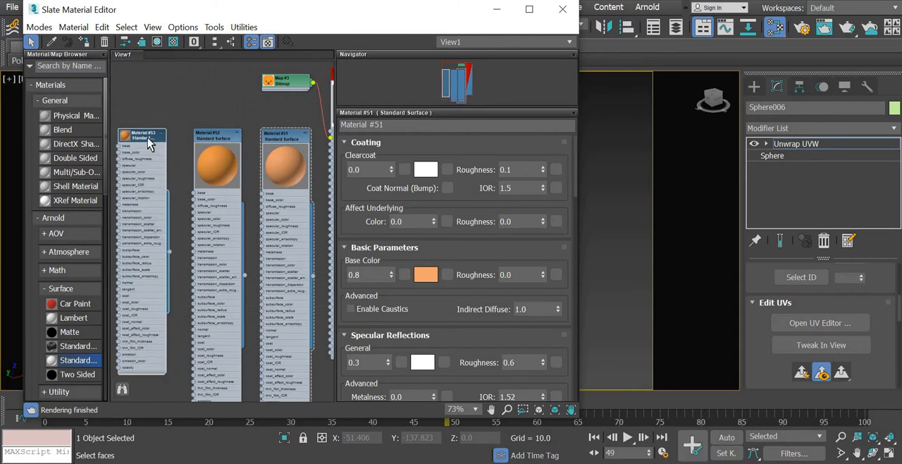
- Open the parameters of the newest material copy and lighten its base color to a pale peach
{"action": "double_click", "coordinate": [148, 140]}
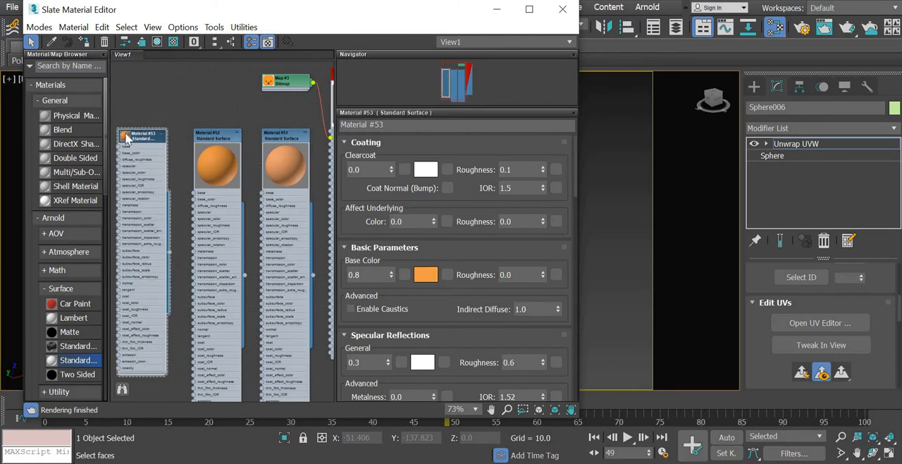
{"action": "double_click", "coordinate": [167, 165]}
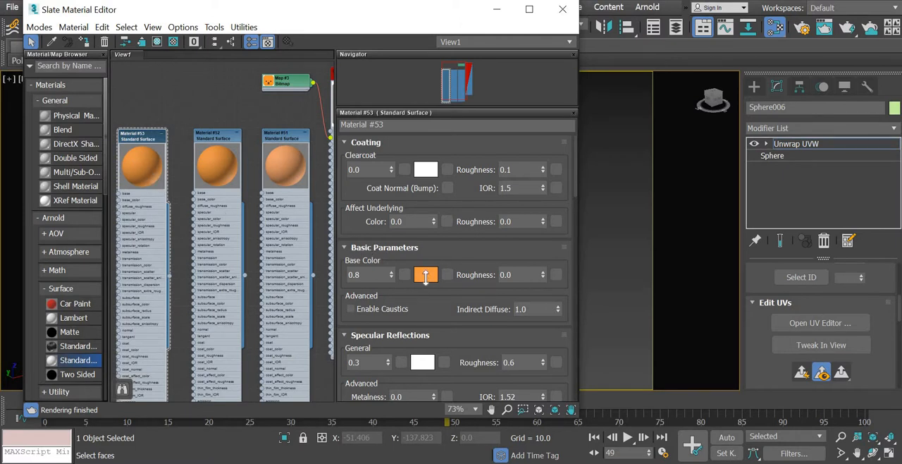
{"action": "left_click", "coordinate": [426, 276]}
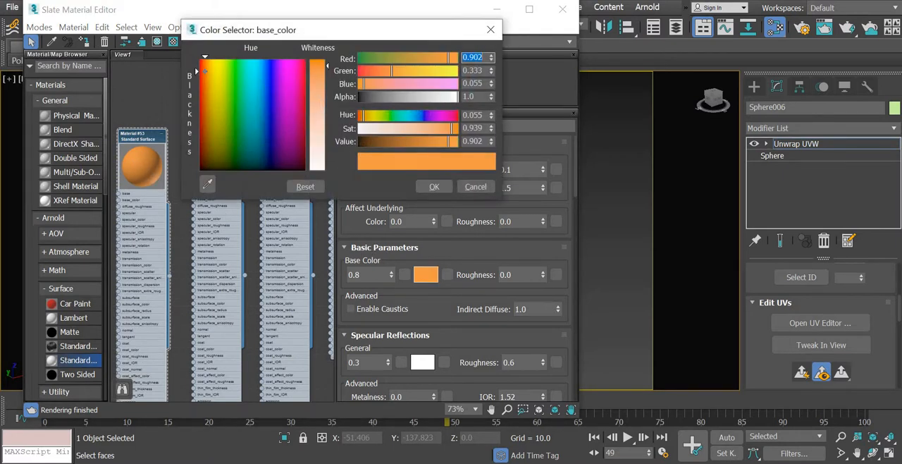
{"action": "left_click", "coordinate": [318, 100]}
{"action": "left_click", "coordinate": [436, 188]}
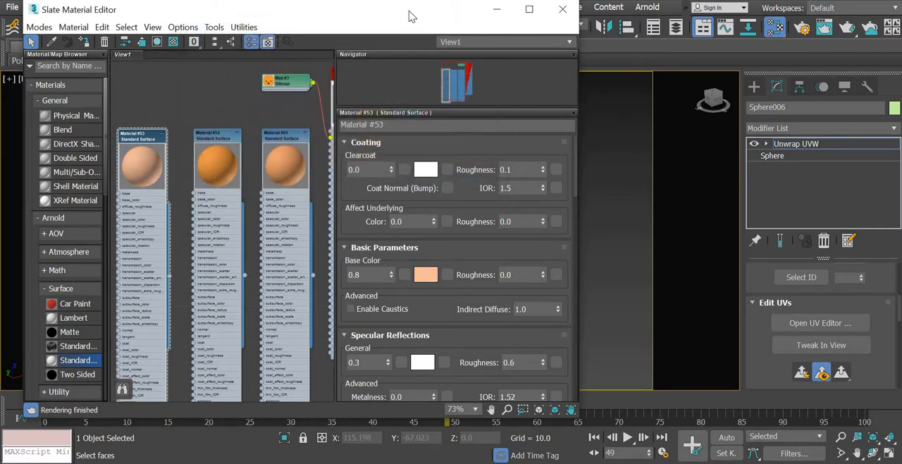
- Uncover the dog model and try to assign the darker orange Material #52 to its ear
{"action": "left_click_drag", "start_coordinate": [236, 10], "coordinate": [64, 62]}
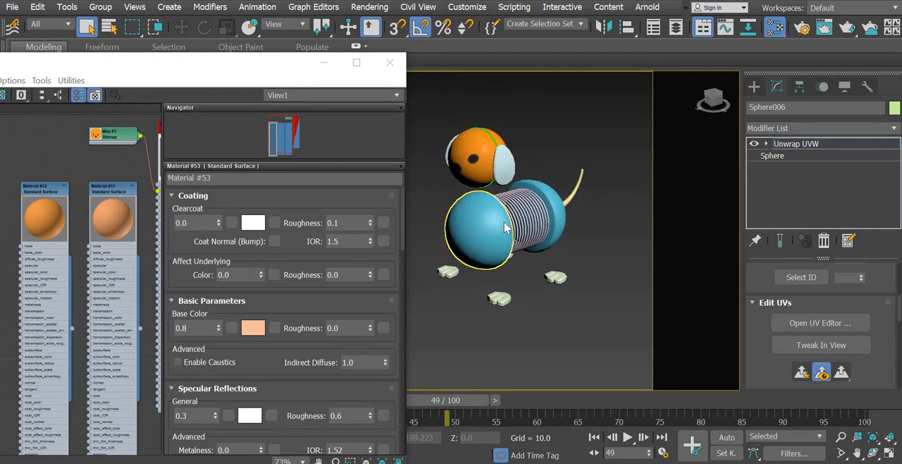
{"action": "left_click", "coordinate": [506, 167]}
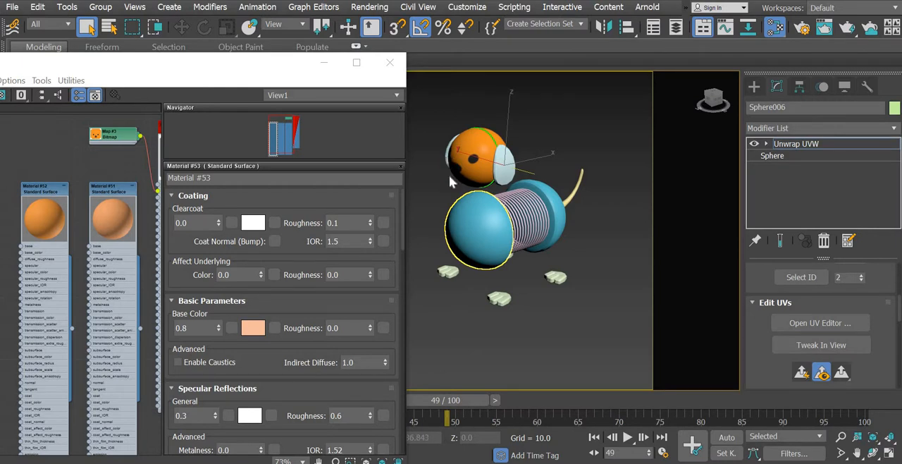
{"action": "middle_click_drag", "start_coordinate": [481, 217], "coordinate": [532, 244]}
{"action": "left_click", "coordinate": [99, 217]}
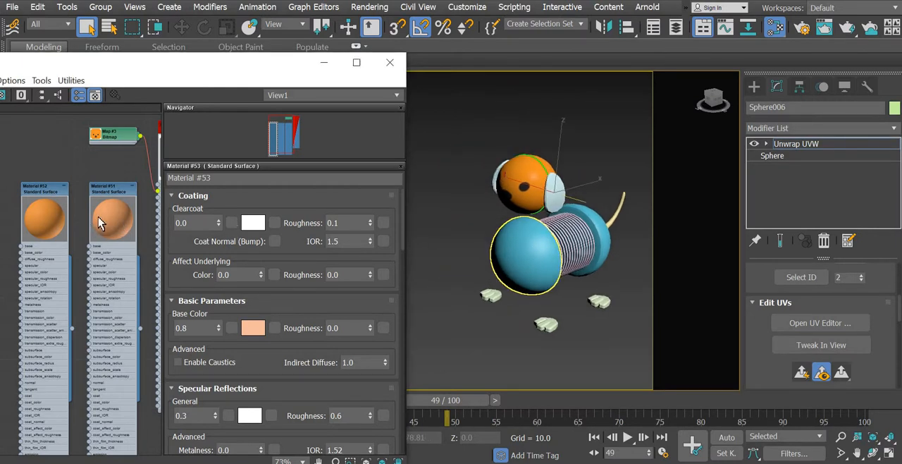
{"action": "scroll", "coordinate": [99, 223], "scroll_direction": "down", "scroll_amount": 2}
{"action": "right_click", "coordinate": [76, 170]}
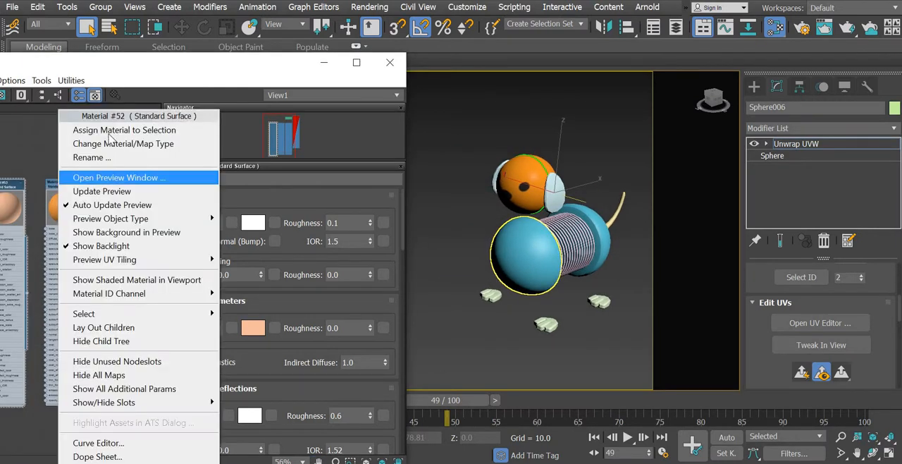
{"action": "left_click", "coordinate": [106, 131]}
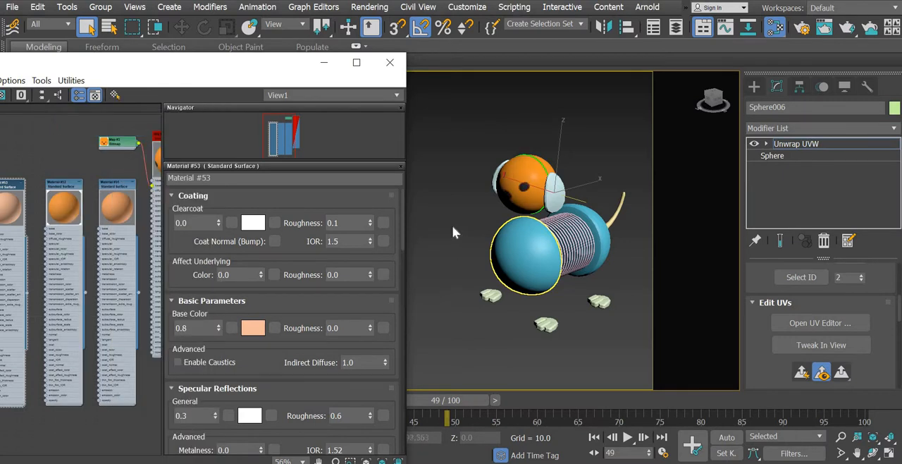
{"action": "left_click", "coordinate": [486, 189]}
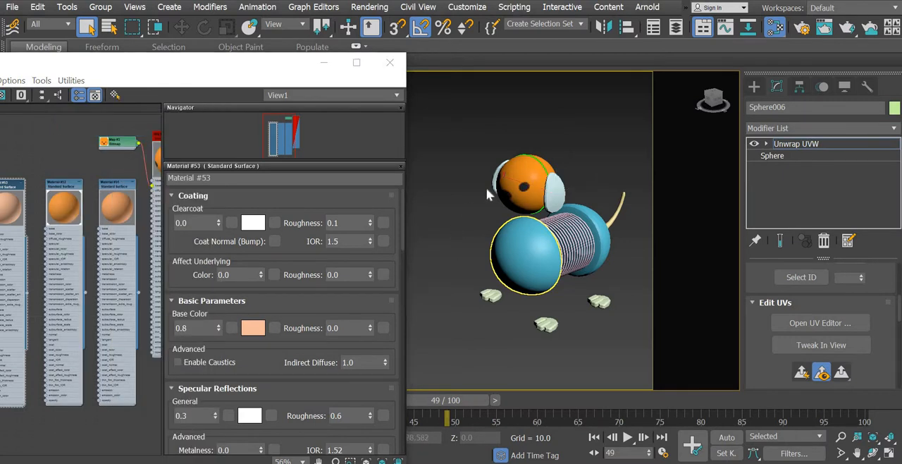
- Leave the head's Unwrap UVW editing, select both dog ears and assign the darker orange Material #52 to them
{"action": "left_click", "coordinate": [755, 86]}
{"action": "middle_click_drag", "start_coordinate": [527, 323], "coordinate": [551, 325], "text": "alt"}
{"action": "left_click", "coordinate": [562, 209]}
{"action": "scroll", "coordinate": [562, 210], "scroll_direction": "up", "scroll_amount": 5}
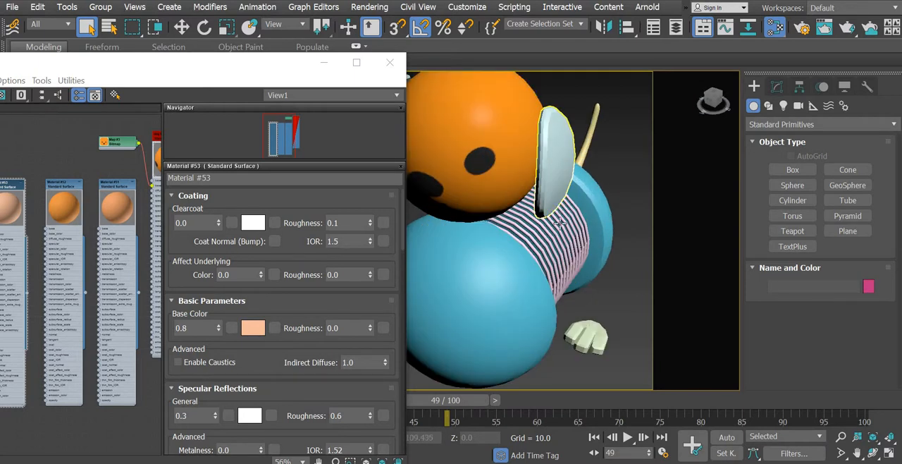
{"action": "left_click", "coordinate": [555, 172]}
{"action": "scroll", "coordinate": [560, 223], "scroll_direction": "down", "scroll_amount": 5}
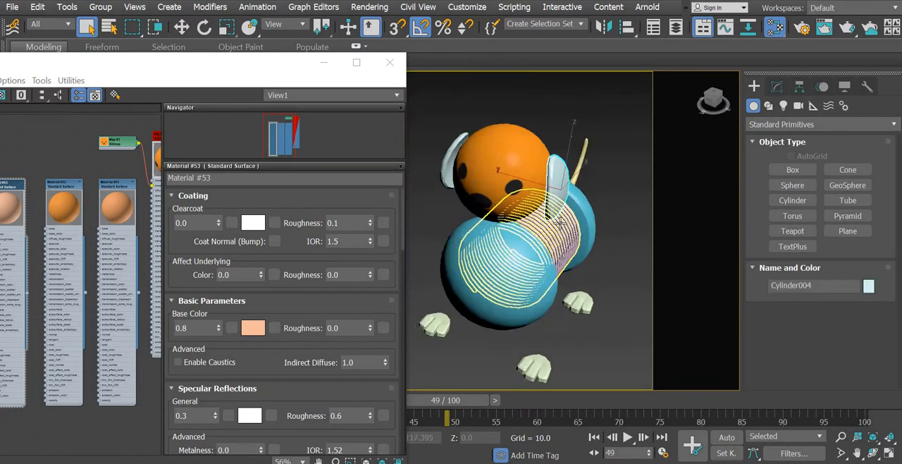
{"action": "left_click", "coordinate": [490, 186], "text": "ctrl"}
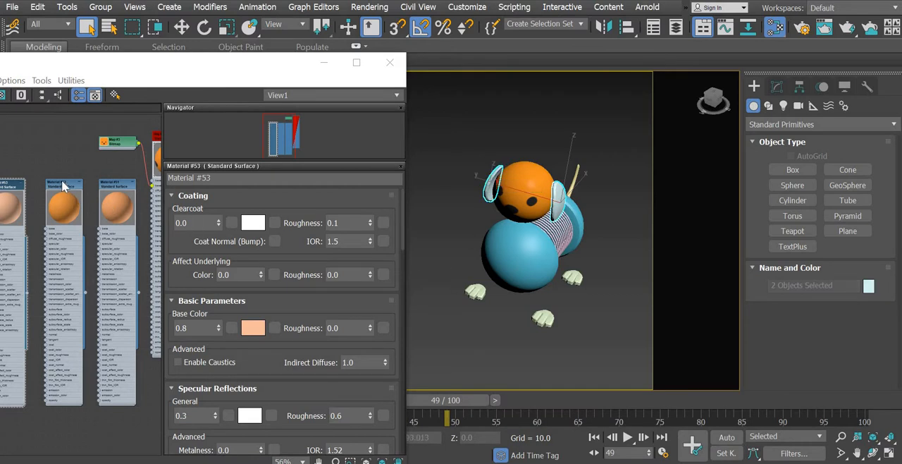
{"action": "right_click", "coordinate": [64, 176]}
{"action": "left_click", "coordinate": [141, 187]}
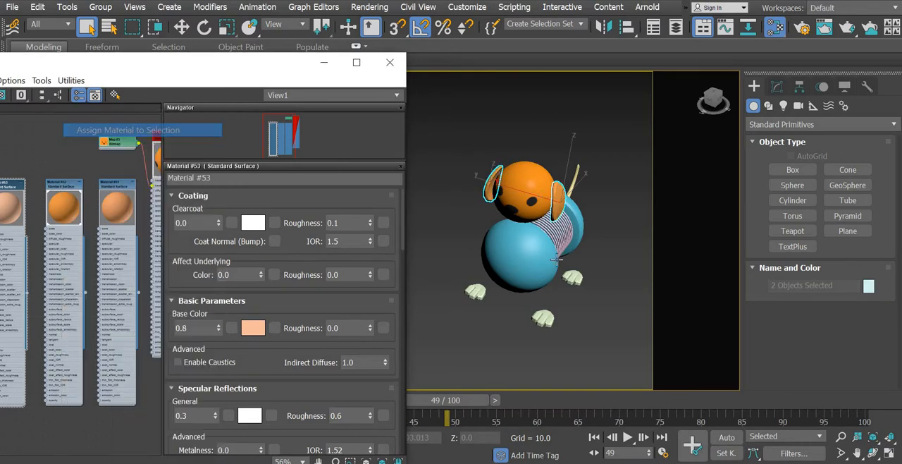
- Assign the darker orange Material #52 to the dog's tail
{"action": "middle_click_drag", "start_coordinate": [527, 267], "coordinate": [611, 214], "text": "alt"}
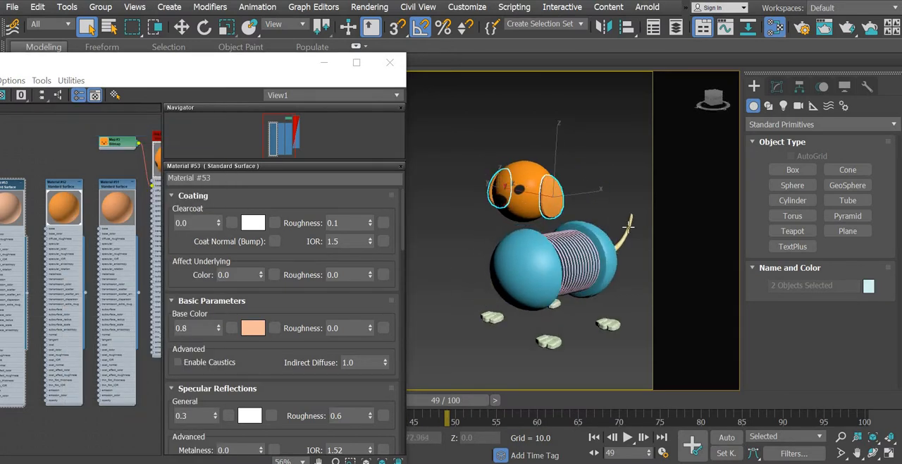
{"action": "left_click", "coordinate": [629, 224]}
{"action": "right_click", "coordinate": [69, 209]}
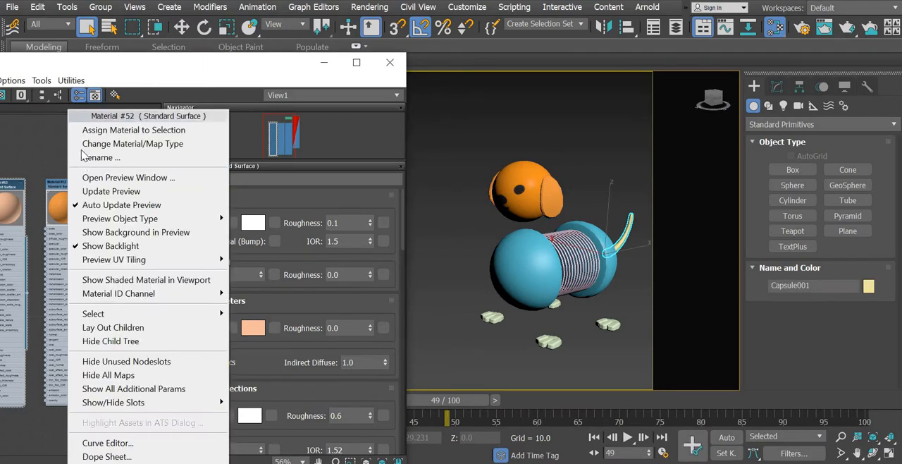
{"action": "left_click", "coordinate": [127, 130]}
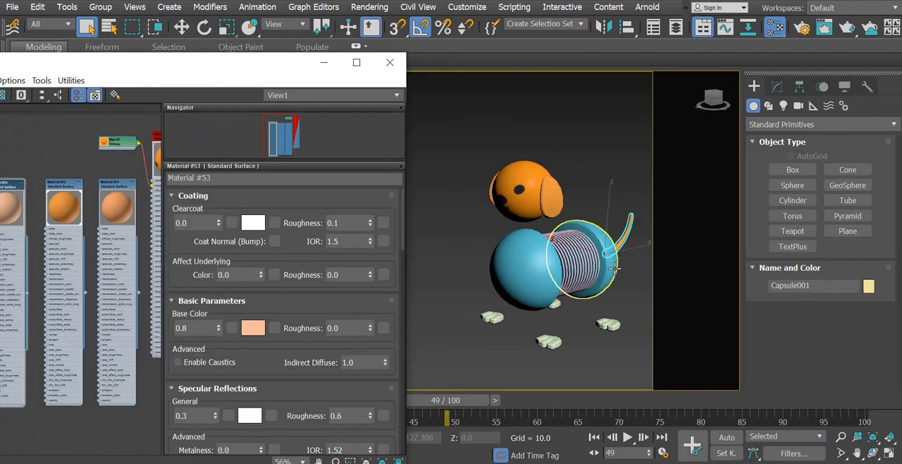
- Select the front and rear halves of the dog's body and assign the peach Material #51 to them
{"action": "left_click", "coordinate": [610, 262]}
{"action": "left_click", "coordinate": [521, 271], "text": "ctrl"}
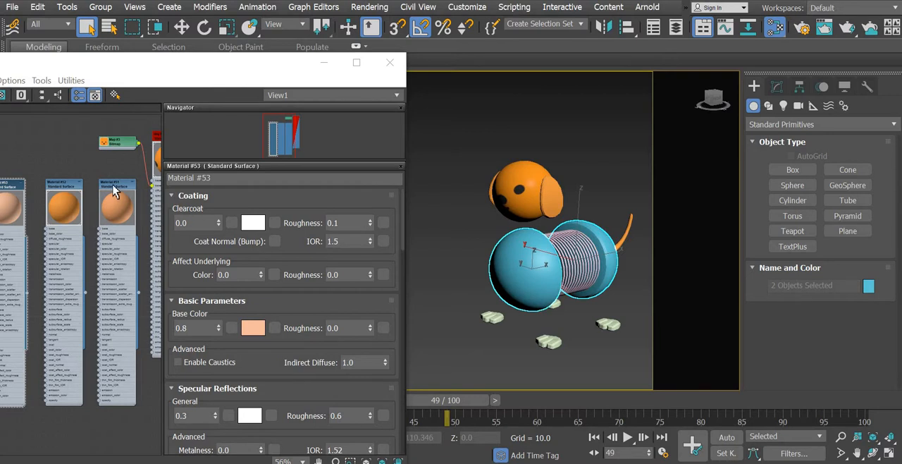
{"action": "right_click", "coordinate": [114, 188]}
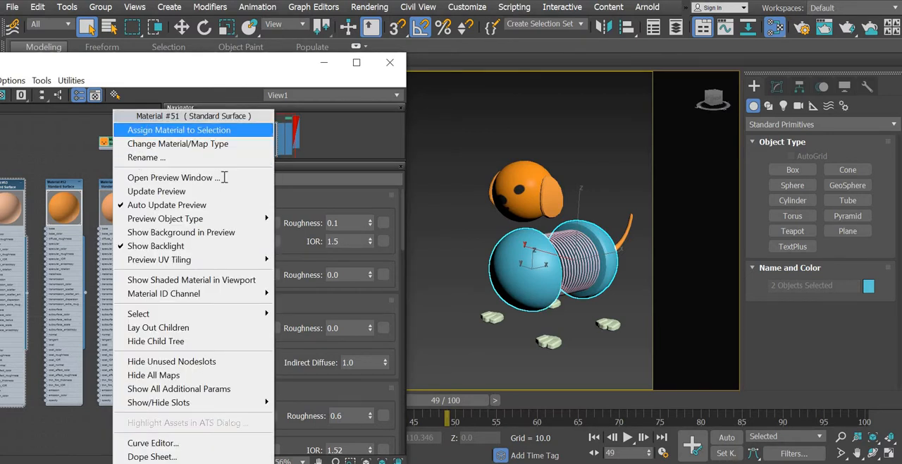
{"action": "left_click", "coordinate": [127, 125]}
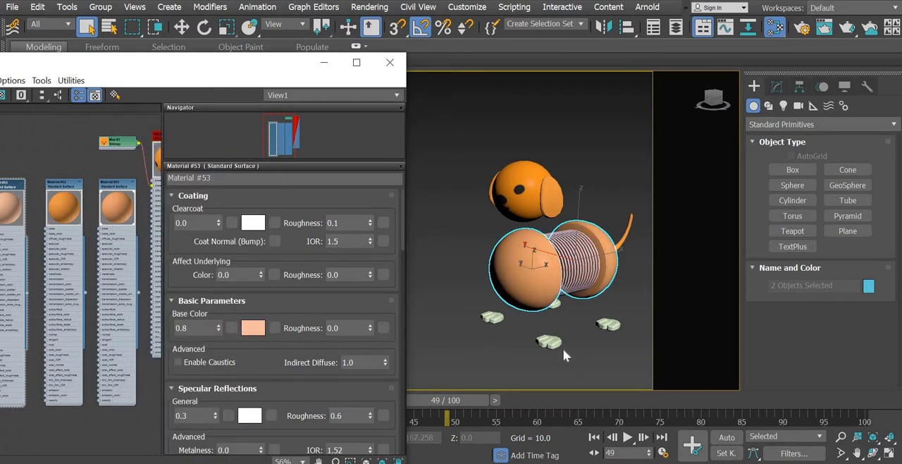
{"action": "middle_click_drag", "start_coordinate": [563, 348], "coordinate": [541, 338], "text": "alt"}
{"action": "left_click", "coordinate": [563, 316]}
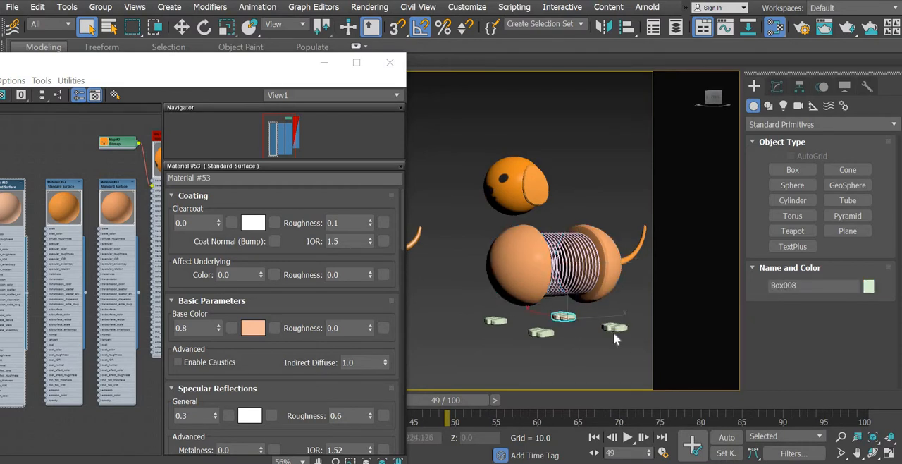
{"action": "left_click", "coordinate": [615, 327], "text": "ctrl"}
{"action": "left_click", "coordinate": [541, 332], "text": "ctrl"}
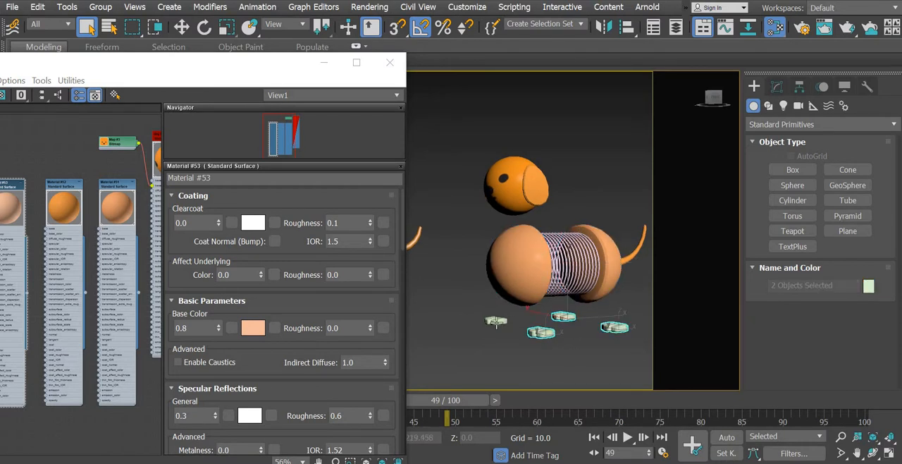
- Assign the pale peach Material #53 to the spring between the dog's body halves
{"action": "left_click", "coordinate": [565, 268]}
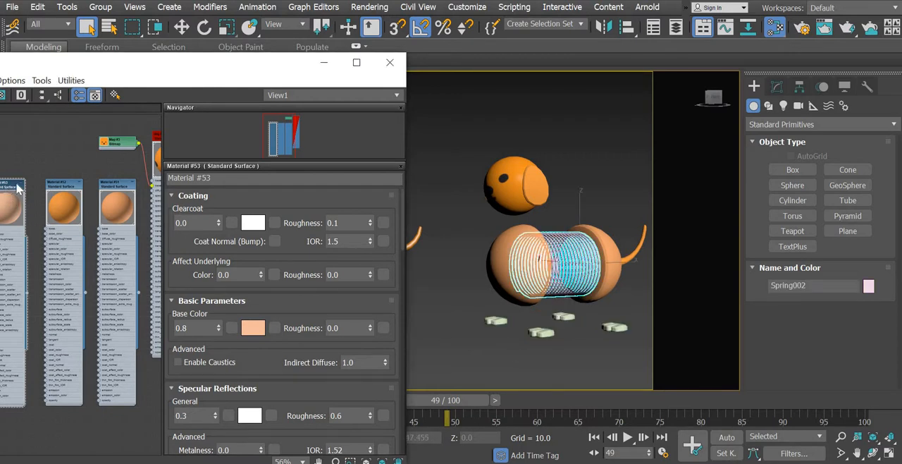
{"action": "right_click", "coordinate": [7, 190]}
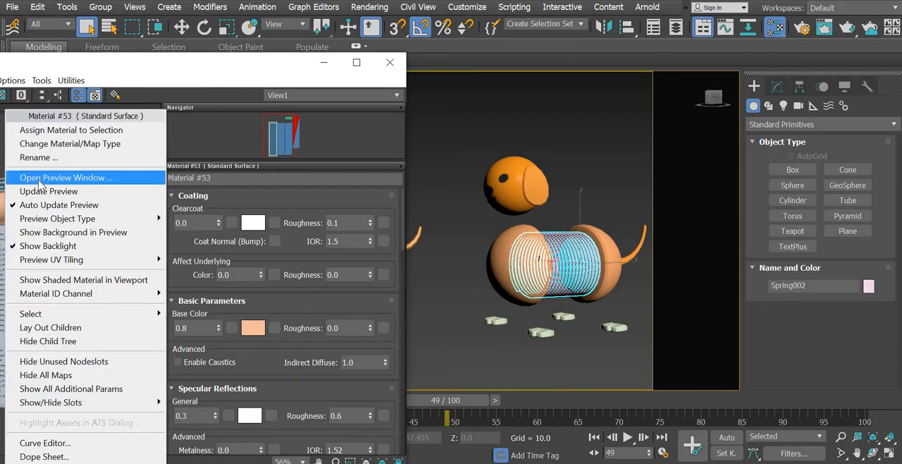
{"action": "left_click", "coordinate": [45, 130]}
- Set Material #53's general specular reflection to 0.8 and its specular roughness to 0.3
{"action": "middle_click_drag", "start_coordinate": [104, 215], "coordinate": [136, 203]}
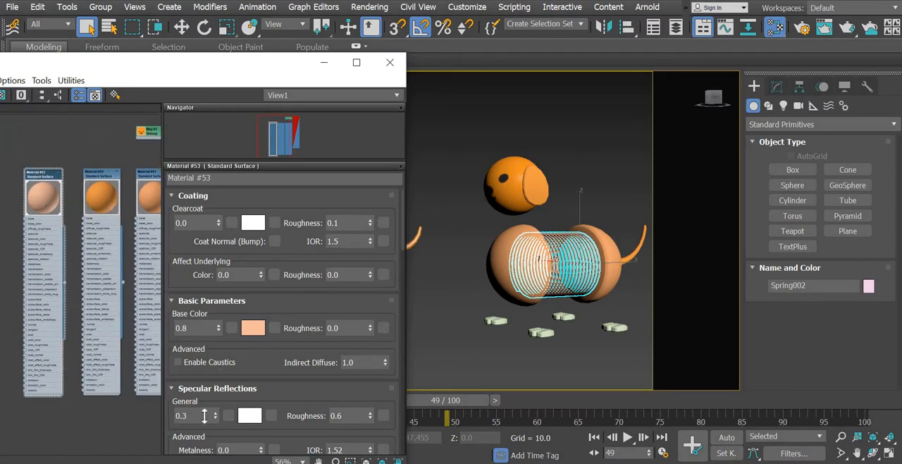
{"action": "left_click_drag", "start_coordinate": [191, 415], "coordinate": [157, 398]}
{"action": "type", "text": "0.8"}
{"action": "key", "text": "Return"}
{"action": "key", "text": "Tab"}
{"action": "type", "text": ".3"}
{"action": "key", "text": "Return"}
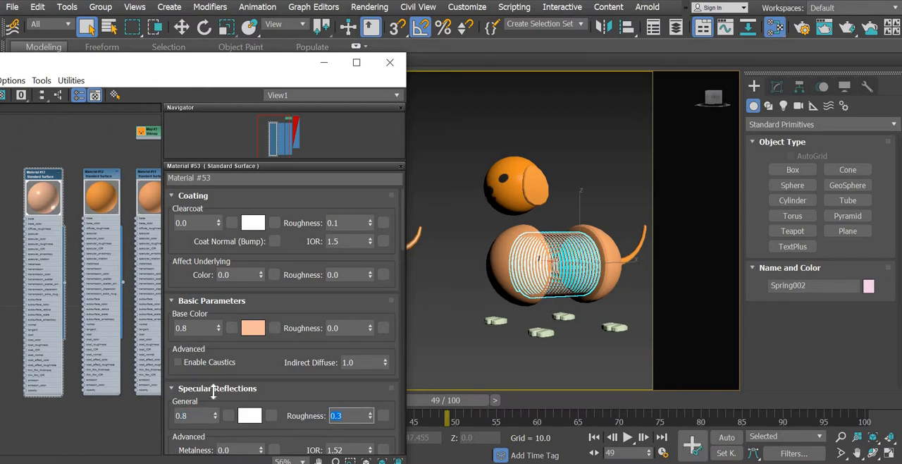
{"action": "left_click", "coordinate": [576, 358]}
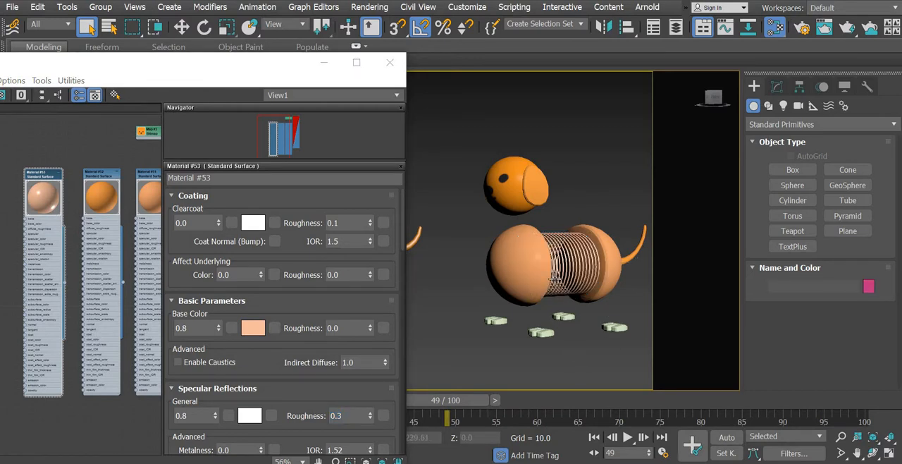
{"action": "scroll", "coordinate": [617, 356], "scroll_direction": "up", "scroll_amount": 4}
{"action": "scroll", "coordinate": [594, 369], "scroll_direction": "down", "scroll_amount": 6}
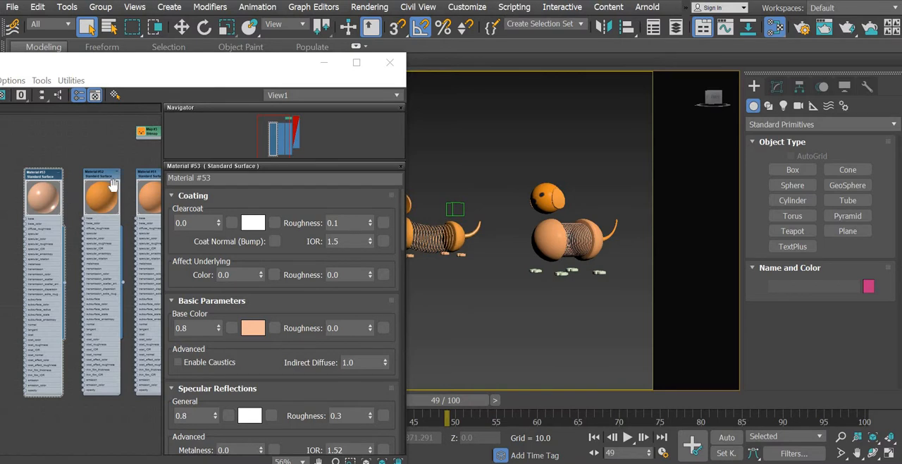
- Duplicate the darker orange Material #52 above the other material nodes, collapse the copy's preview and open its parameters
{"action": "middle_click_drag", "start_coordinate": [9, 161], "coordinate": [57, 298]}
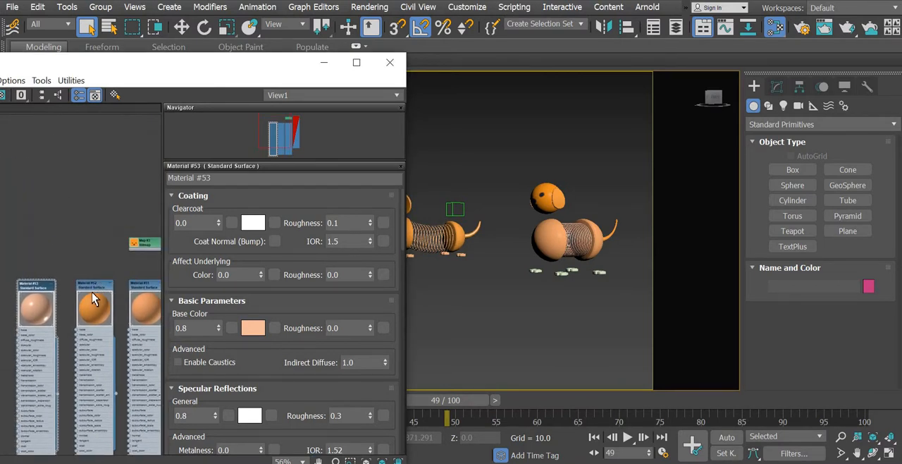
{"action": "left_click_drag", "start_coordinate": [1, 184], "coordinate": [44, 121]}
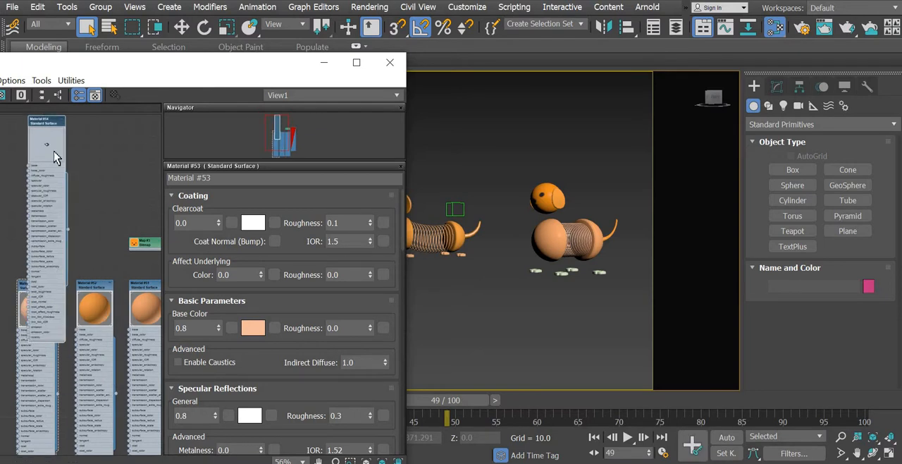
{"action": "double_click", "coordinate": [51, 154]}
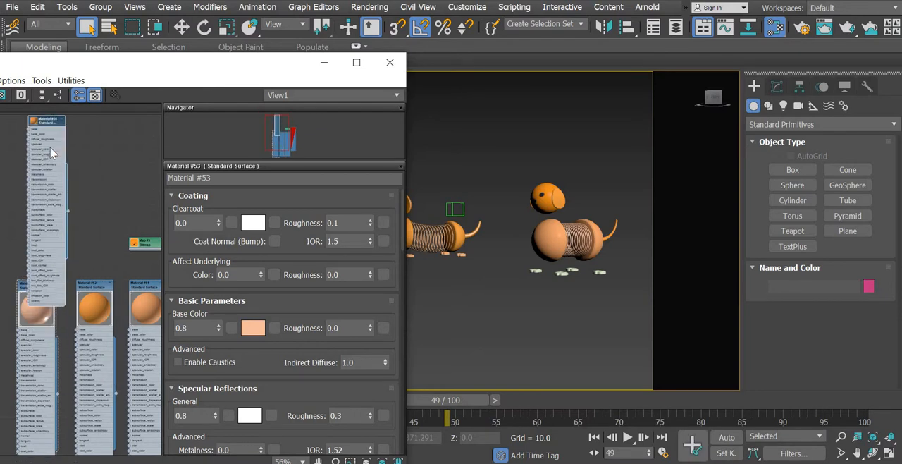
{"action": "double_click", "coordinate": [40, 126]}
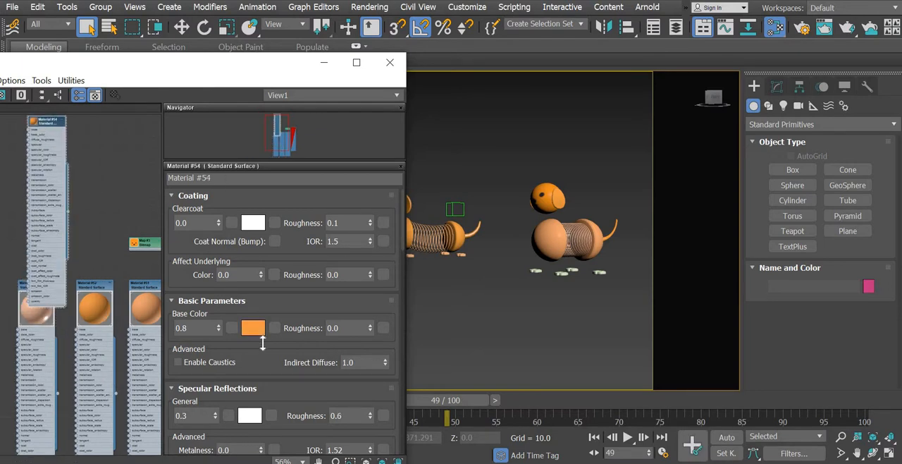
- Darken the new copy's base color to a brownish orange with red 0.49, green 0.149 and blue 0.0
{"action": "left_click", "coordinate": [254, 327]}
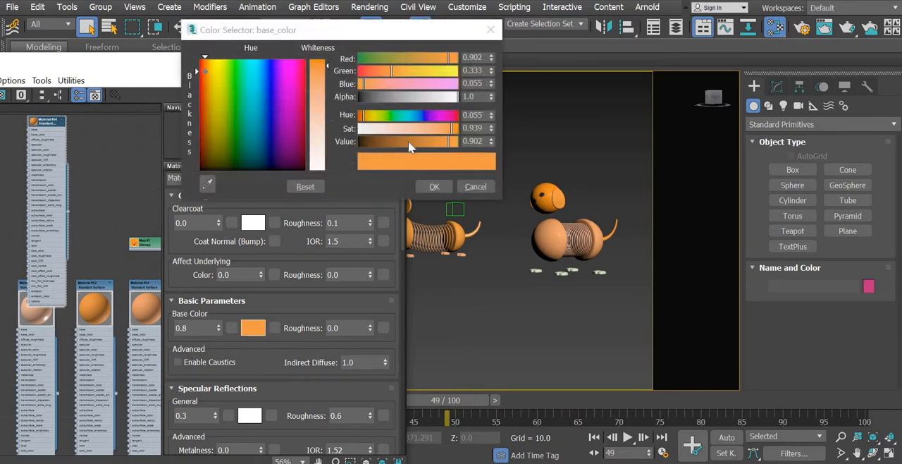
{"action": "left_click_drag", "start_coordinate": [403, 141], "coordinate": [409, 142]}
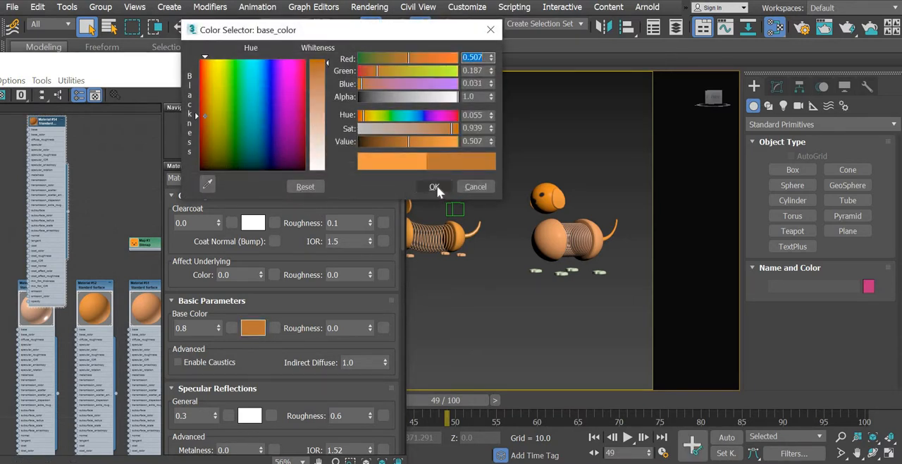
{"action": "left_click_drag", "start_coordinate": [327, 65], "coordinate": [328, 56]}
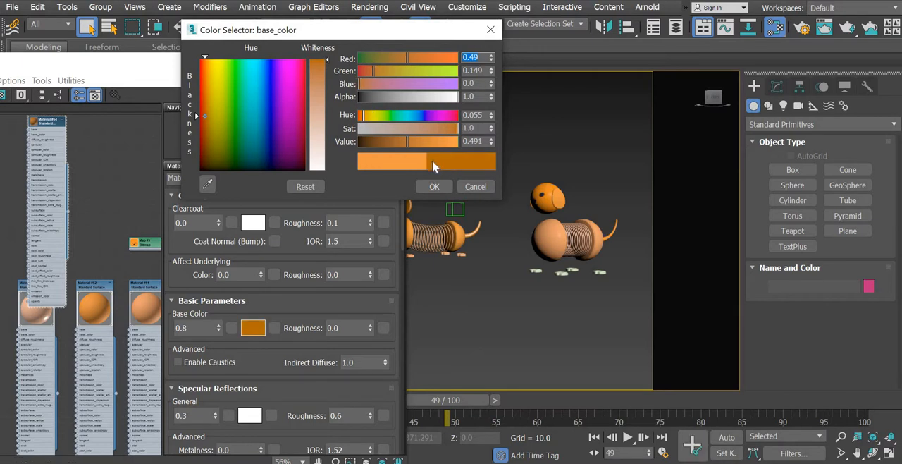
{"action": "left_click", "coordinate": [434, 188]}
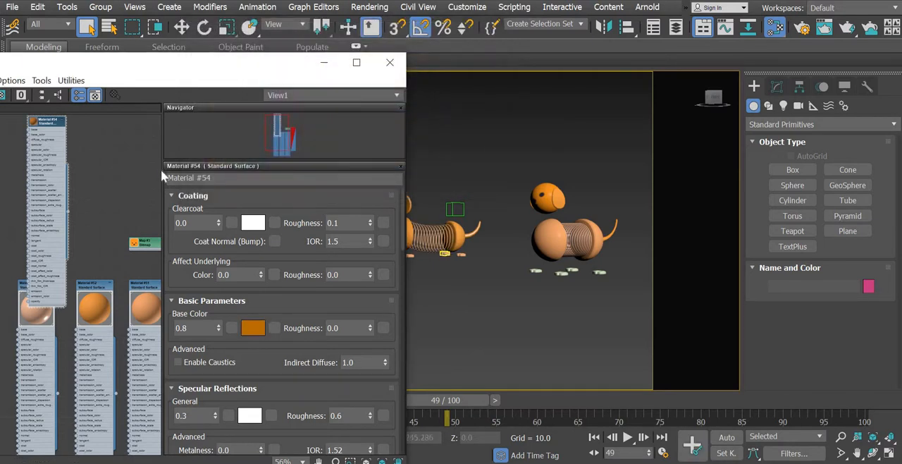
- Select the dog's four paws and assign Material #54 to them
{"action": "left_click_drag", "start_coordinate": [520, 291], "coordinate": [674, 261]}
{"action": "right_click", "coordinate": [46, 122]}
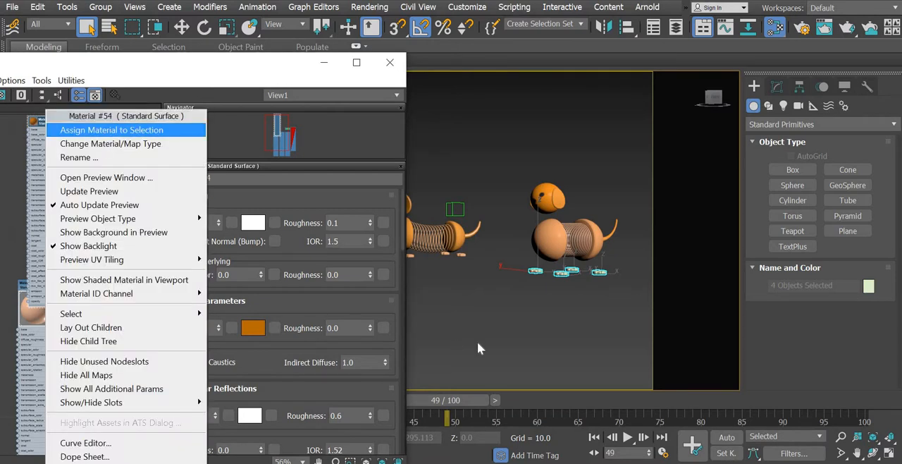
{"action": "left_click", "coordinate": [85, 131]}
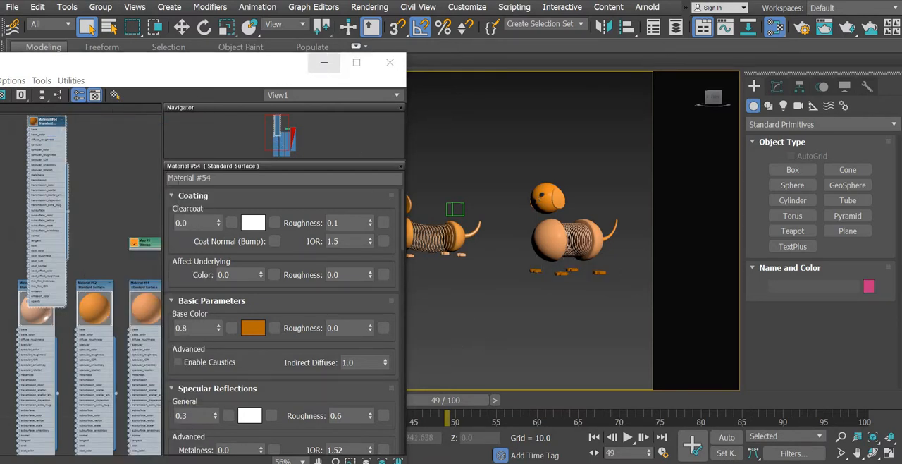
{"action": "scroll", "coordinate": [560, 329], "scroll_direction": "up", "scroll_amount": 5}
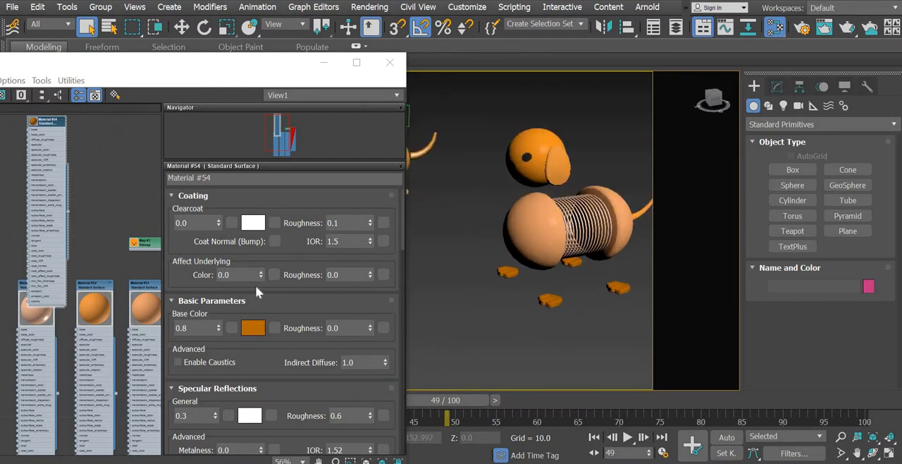
- Change Material #54's base color to a light peach with red 0.91, green 0.439 and blue 0.298, and close the material editor
{"action": "left_click", "coordinate": [253, 328]}
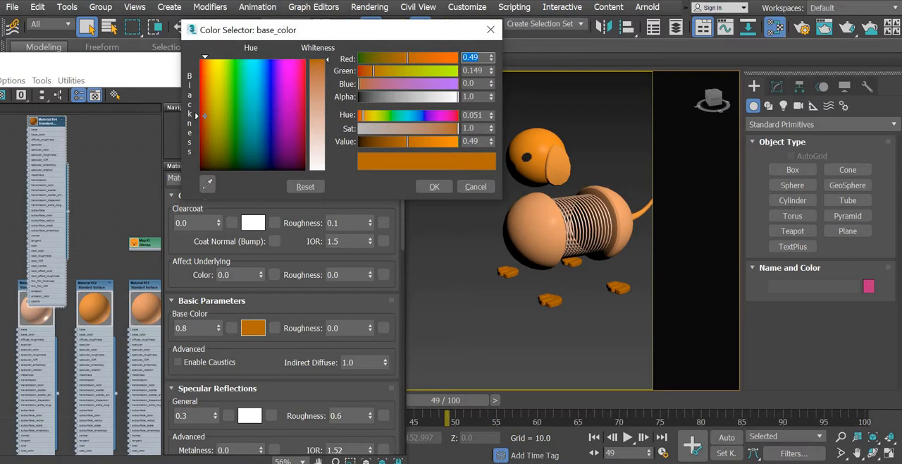
{"action": "left_click_drag", "start_coordinate": [194, 112], "coordinate": [196, 71]}
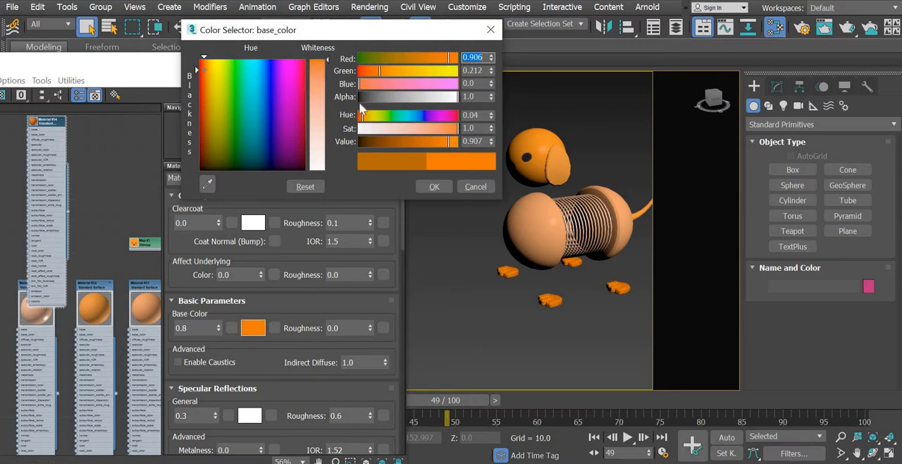
{"action": "left_click", "coordinate": [432, 133]}
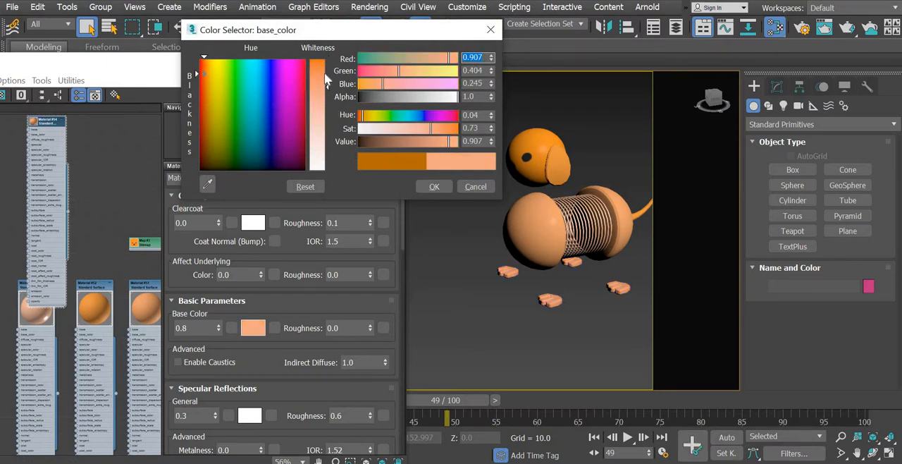
{"action": "left_click_drag", "start_coordinate": [323, 82], "coordinate": [322, 73]}
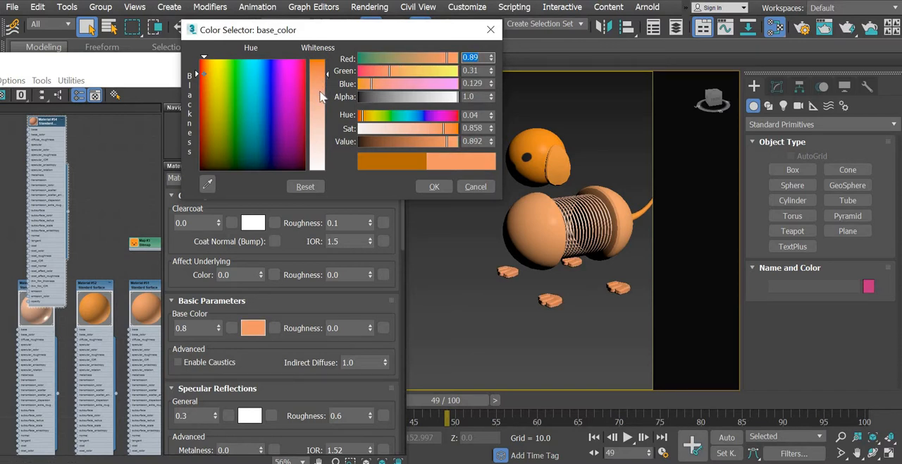
{"action": "left_click", "coordinate": [319, 92]}
{"action": "left_click", "coordinate": [435, 187]}
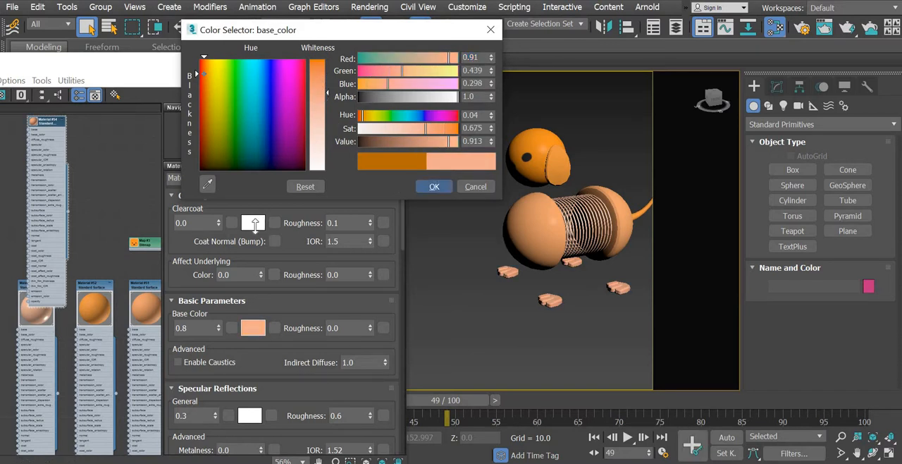
{"action": "left_click", "coordinate": [391, 62]}
{"action": "mouse_move", "coordinate": [459, 337]}
{"action": "middle_mouse_down", "text": "alt"}
{"action": "mouse_move", "coordinate": [418, 330]}
{"action": "mouse_move", "coordinate": [437, 340]}
{"action": "mouse_move", "coordinate": [437, 332]}
{"action": "middle_mouse_up", "text": "alt"}
{"action": "scroll", "coordinate": [430, 330], "scroll_direction": "up", "scroll_amount": 5}
{"action": "scroll", "coordinate": [430, 338], "scroll_direction": "down", "scroll_amount": 5}
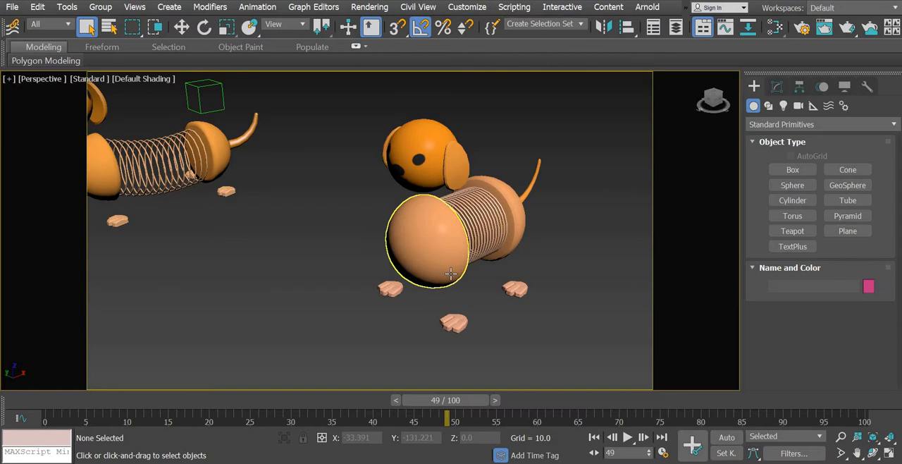
- Reopen the material editor and assign the light peach Material #54 to both of the dog's ears
{"action": "key", "text": "m"}
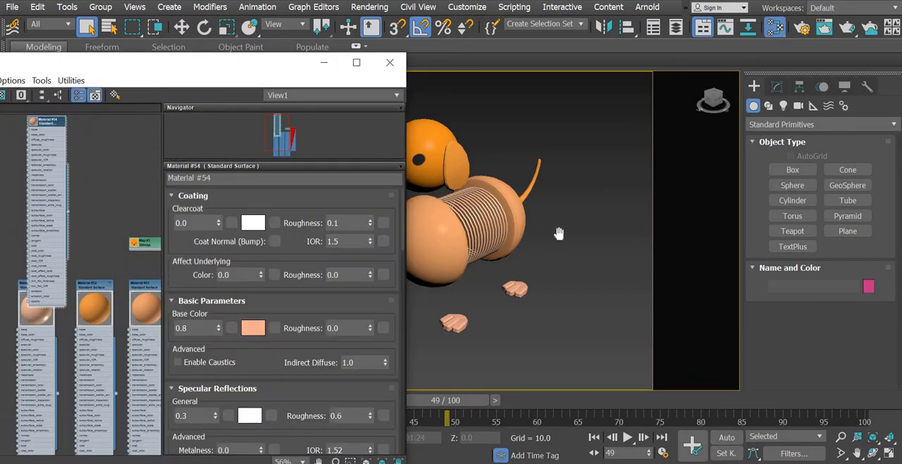
{"action": "middle_click_drag", "start_coordinate": [559, 234], "coordinate": [539, 179], "text": "alt"}
{"action": "left_click", "coordinate": [527, 164]}
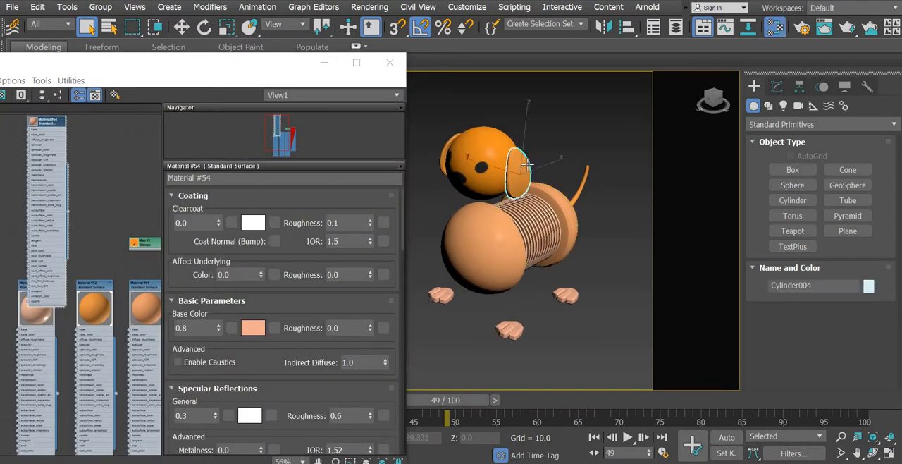
{"action": "left_click", "coordinate": [442, 159], "text": "ctrl"}
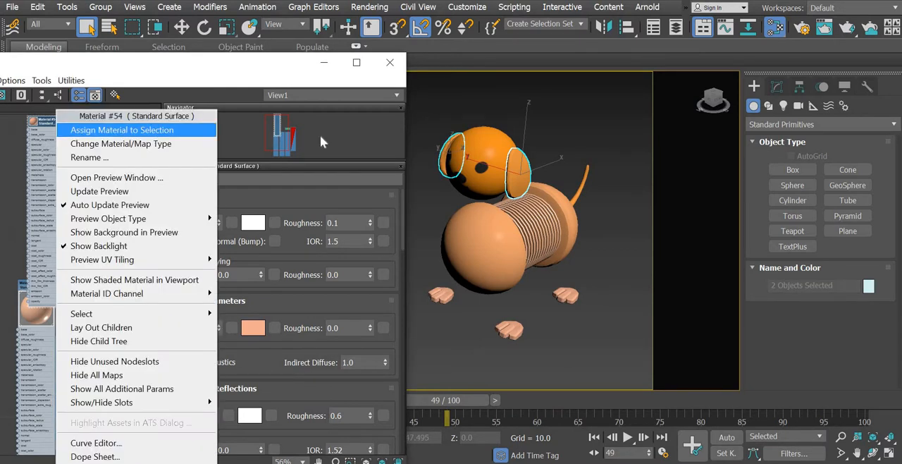
{"action": "left_click", "coordinate": [106, 130]}
{"action": "left_click", "coordinate": [538, 307]}
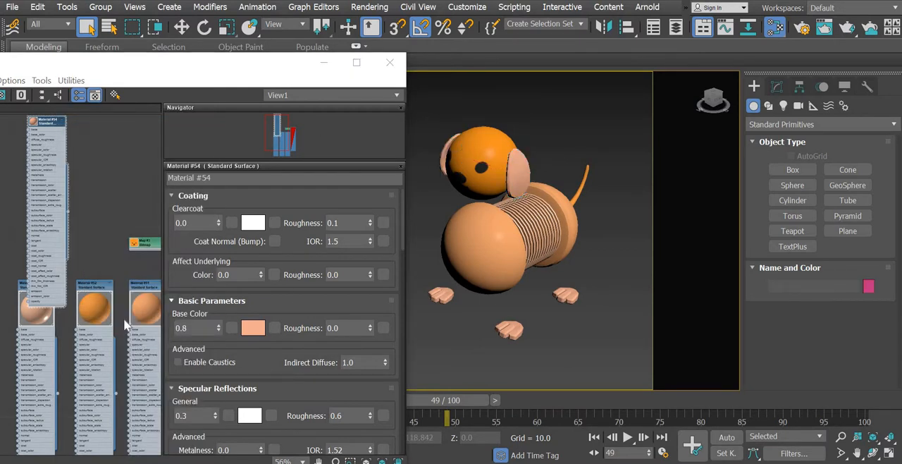
- Try a darker orange base color for Material #52 with red 0.763, green 0.282 and blue 0.046
{"action": "double_click", "coordinate": [93, 300]}
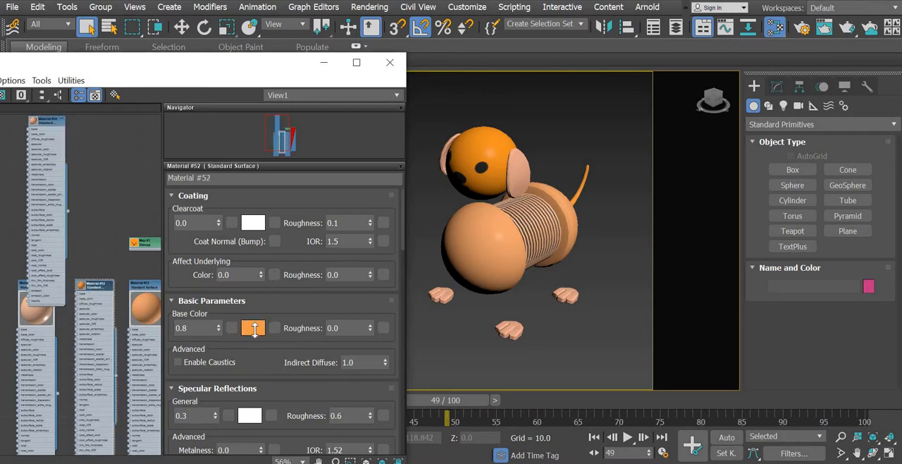
{"action": "left_click_drag", "start_coordinate": [437, 149], "coordinate": [417, 146]}
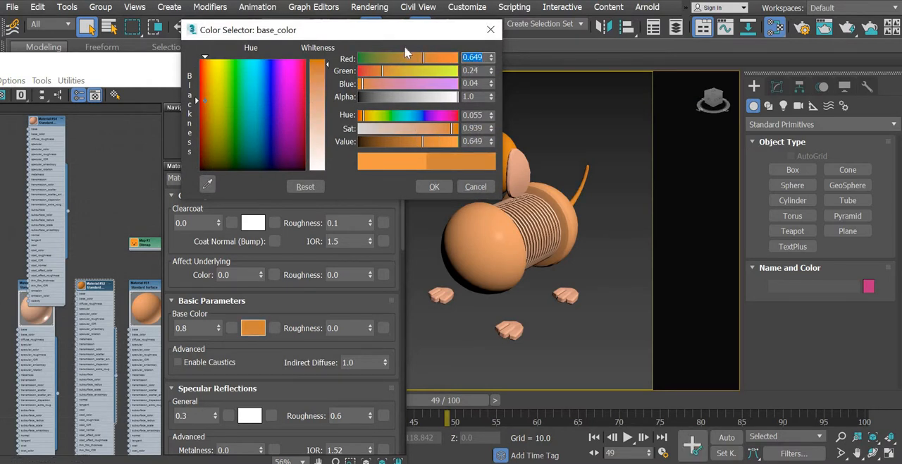
{"action": "left_click_drag", "start_coordinate": [408, 40], "coordinate": [277, 58]}
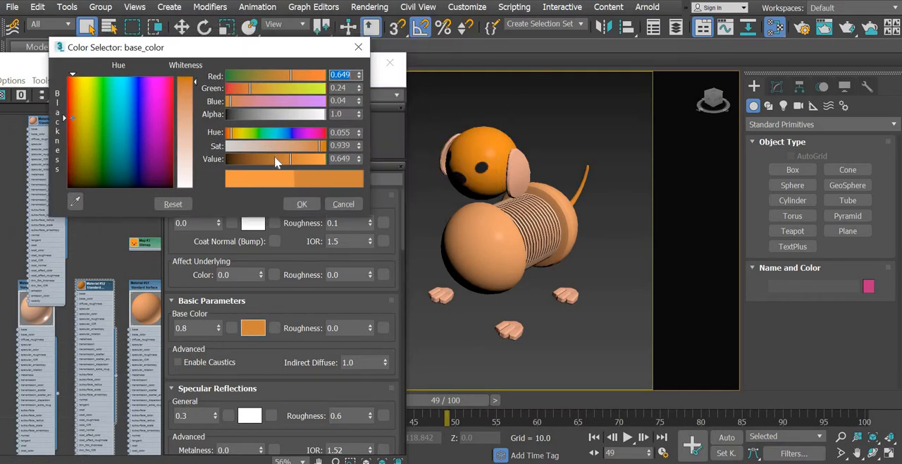
{"action": "left_click_drag", "start_coordinate": [275, 158], "coordinate": [302, 156]}
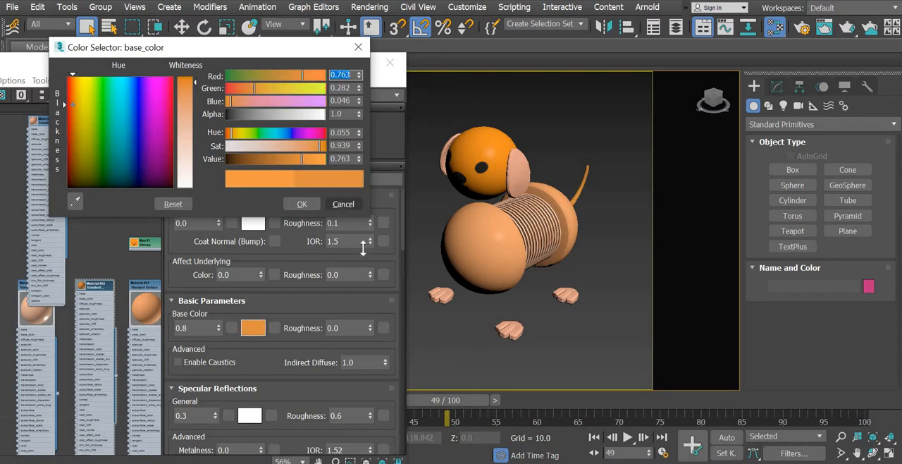
{"action": "left_click", "coordinate": [302, 203]}
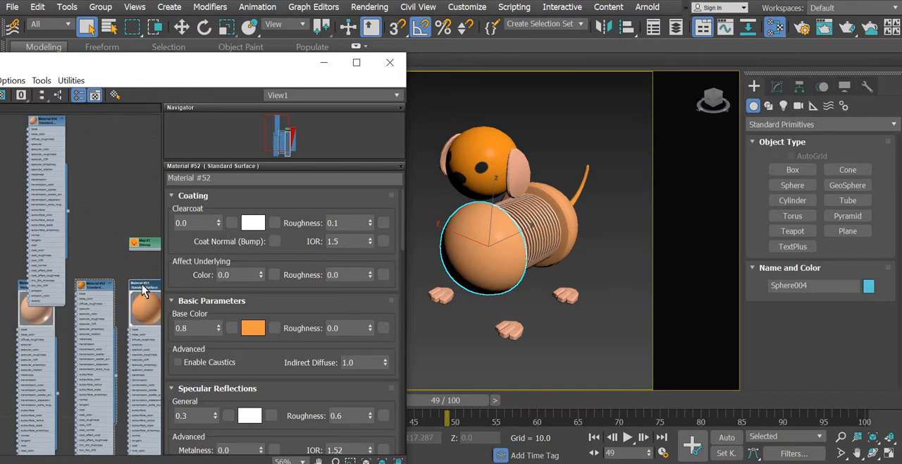
- Make Material #51's base color a more saturated orange with red 0.902, green 0.325 and blue 0.098
{"action": "double_click", "coordinate": [143, 289]}
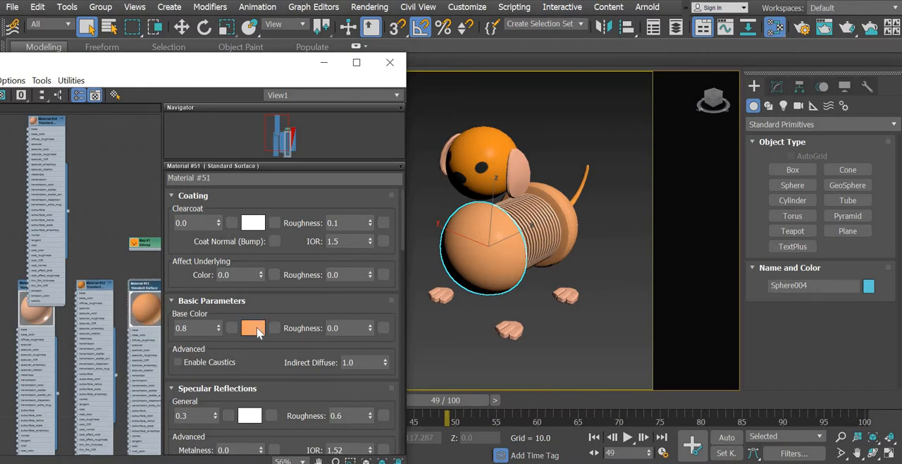
{"action": "left_click", "coordinate": [257, 330]}
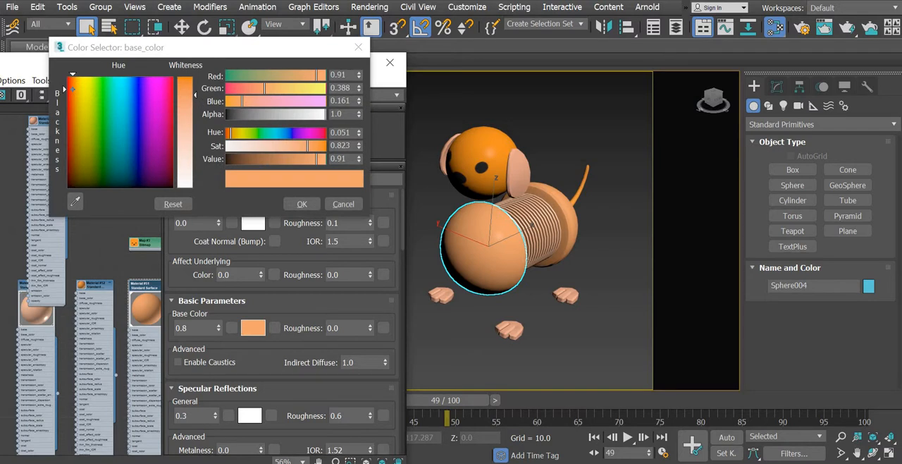
{"action": "mouse_move", "coordinate": [189, 94]}
{"action": "left_mouse_down"}
{"action": "mouse_move", "coordinate": [189, 76]}
{"action": "mouse_move", "coordinate": [190, 88]}
{"action": "left_mouse_up"}
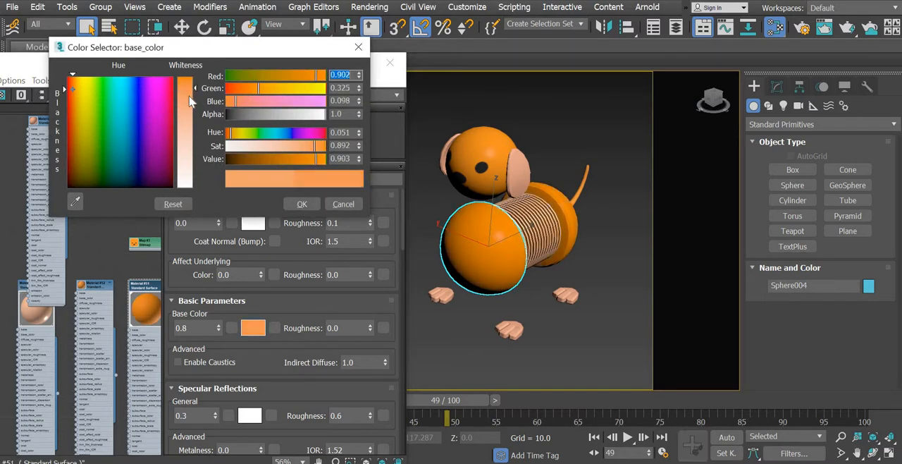
{"action": "left_click", "coordinate": [302, 204]}
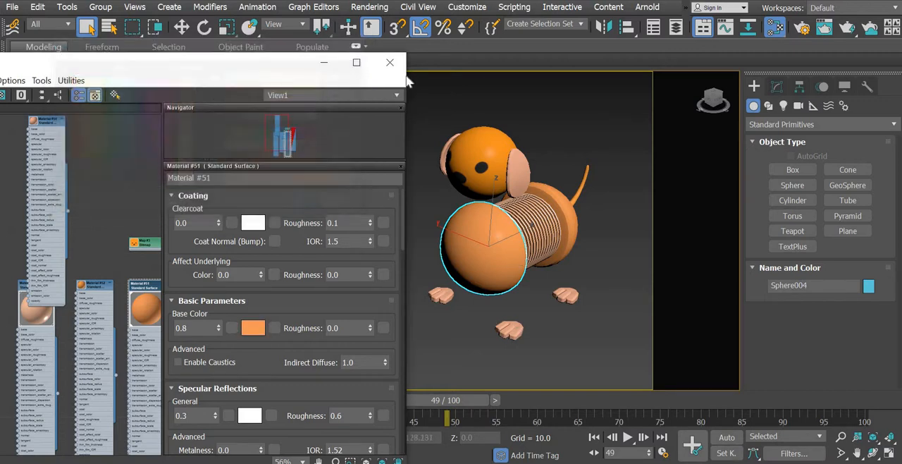
- Close the material editor and deselect the front half of the dog's body
{"action": "left_click", "coordinate": [389, 63]}
{"action": "middle_click_drag", "start_coordinate": [442, 270], "coordinate": [483, 313], "text": "alt"}
{"action": "scroll", "coordinate": [487, 313], "scroll_direction": "up", "scroll_amount": 1}
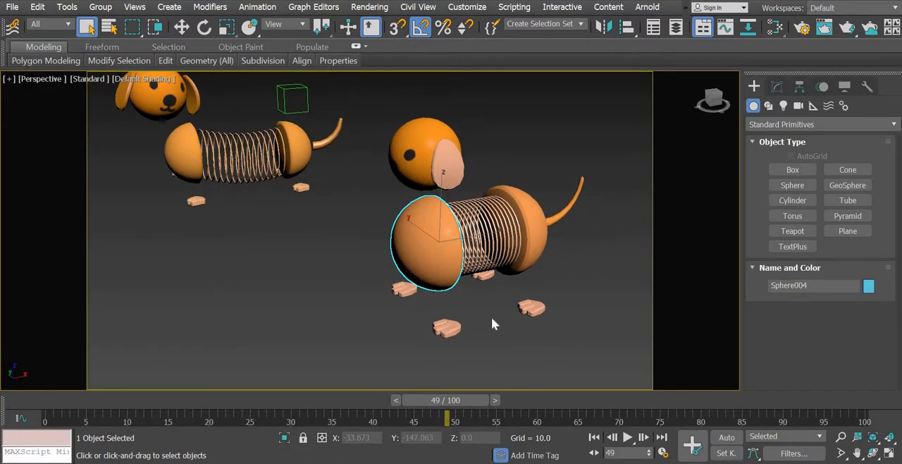
{"action": "scroll", "coordinate": [494, 329], "scroll_direction": "down", "scroll_amount": 1}
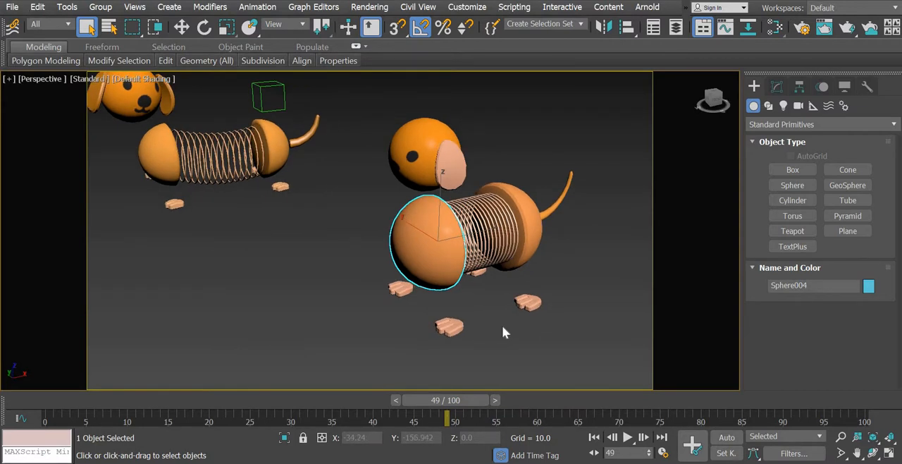
{"action": "left_click", "coordinate": [502, 327]}
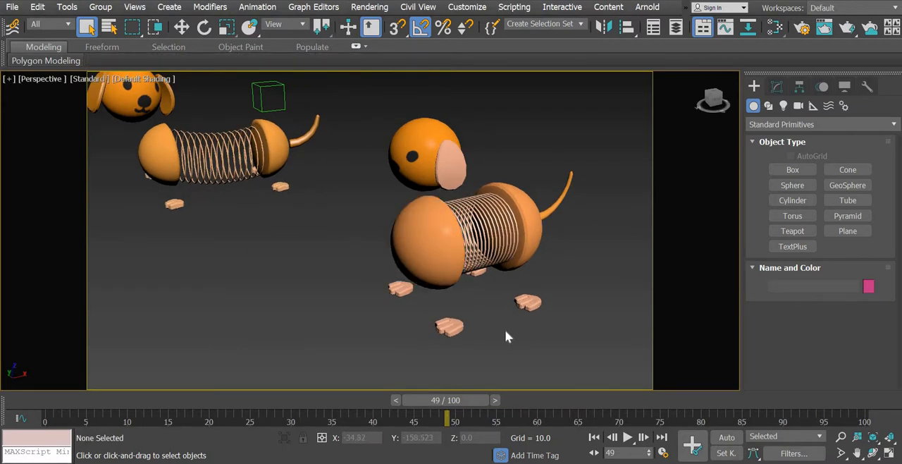